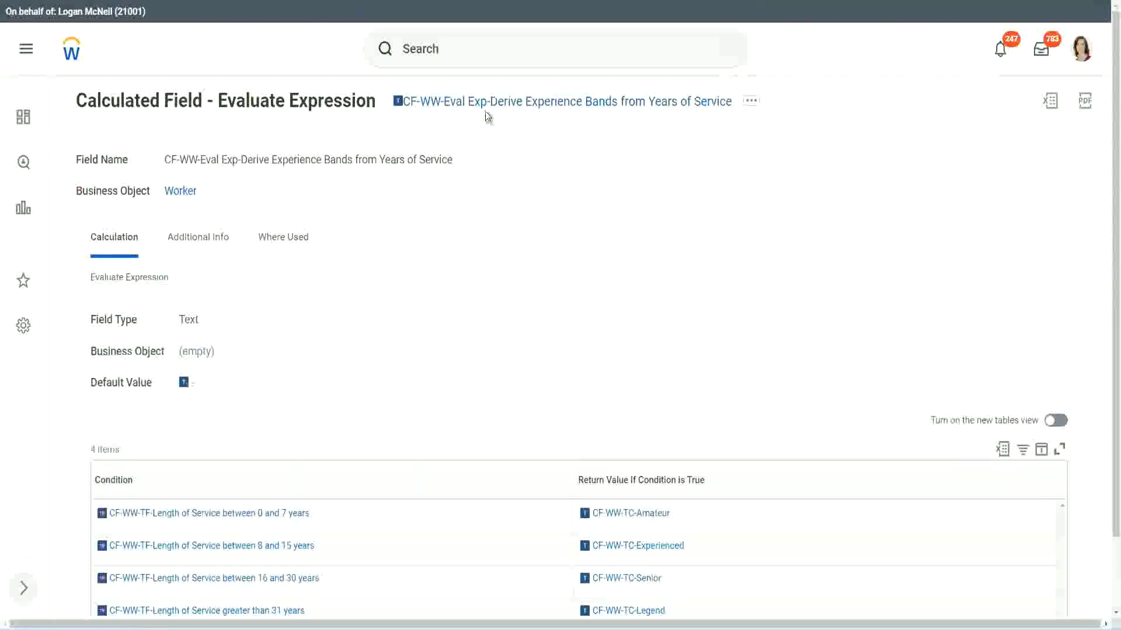
- Copy the name of the evaluate-expression field, find the Create Calculated Field task by searching "create calc field", and open it
right_click(485, 108)
left_click(513, 171)
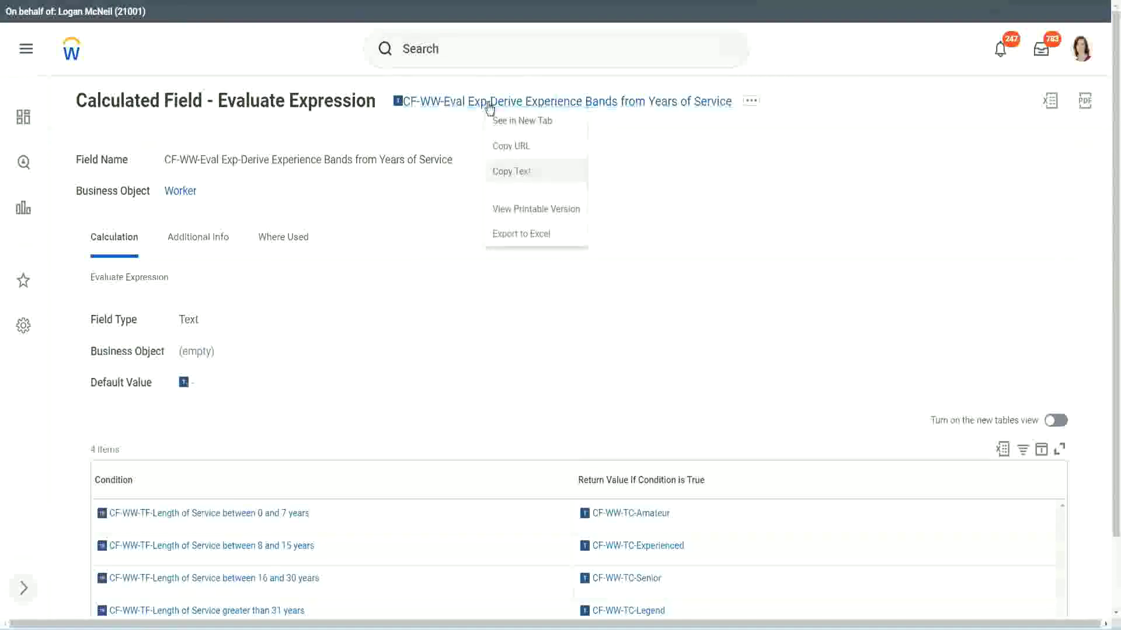
left_click(469, 52)
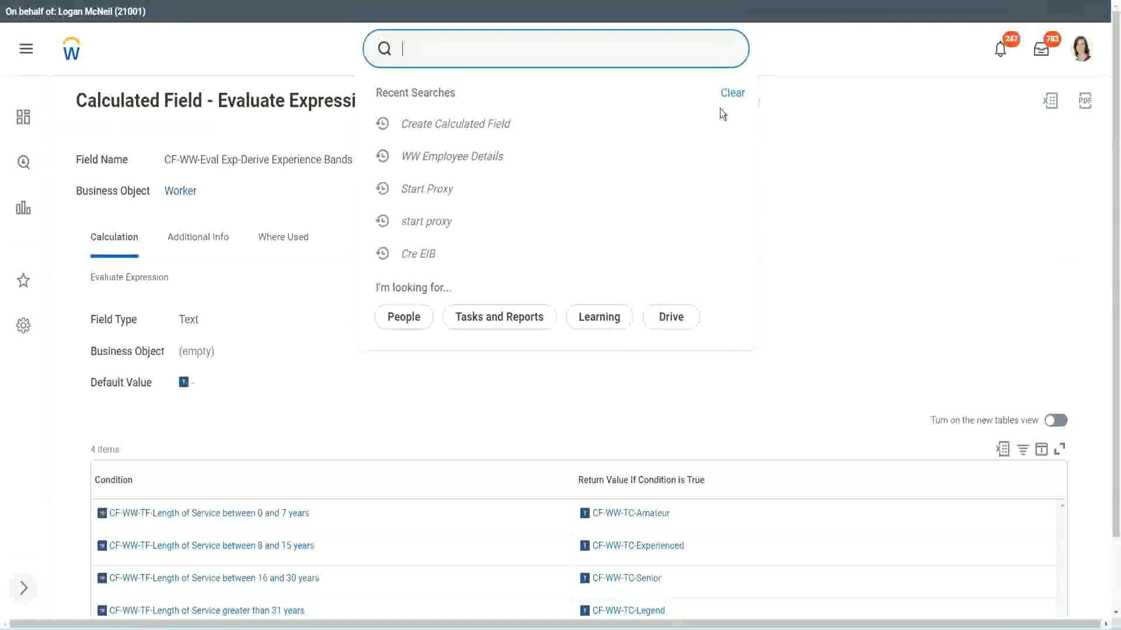
left_click(444, 44)
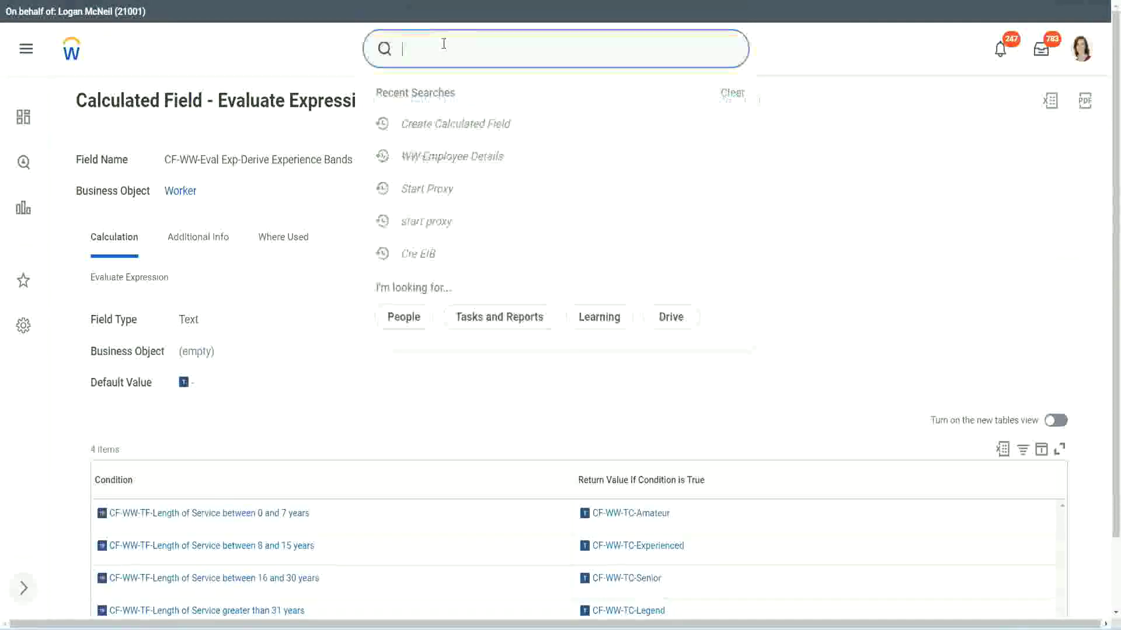
type("create calc")
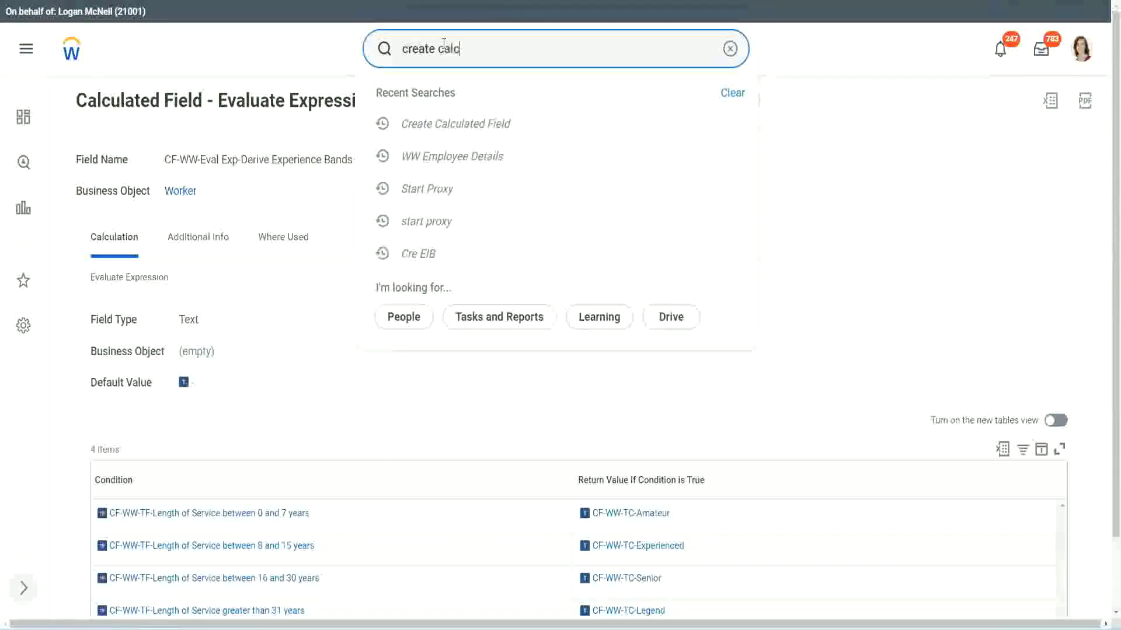
type(" field")
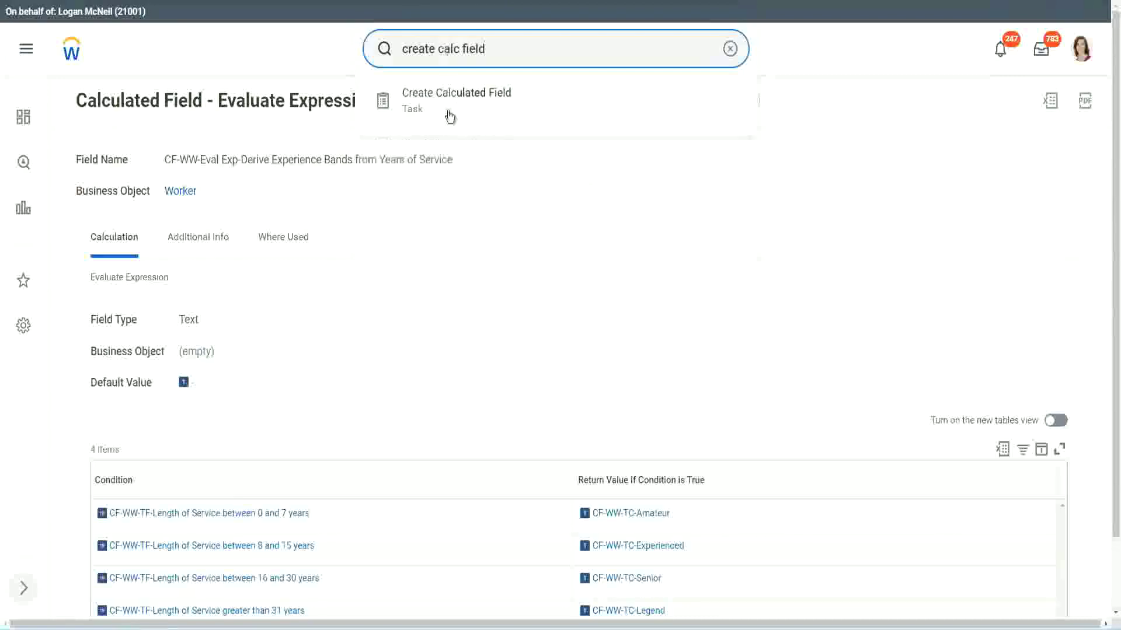
left_click(464, 106)
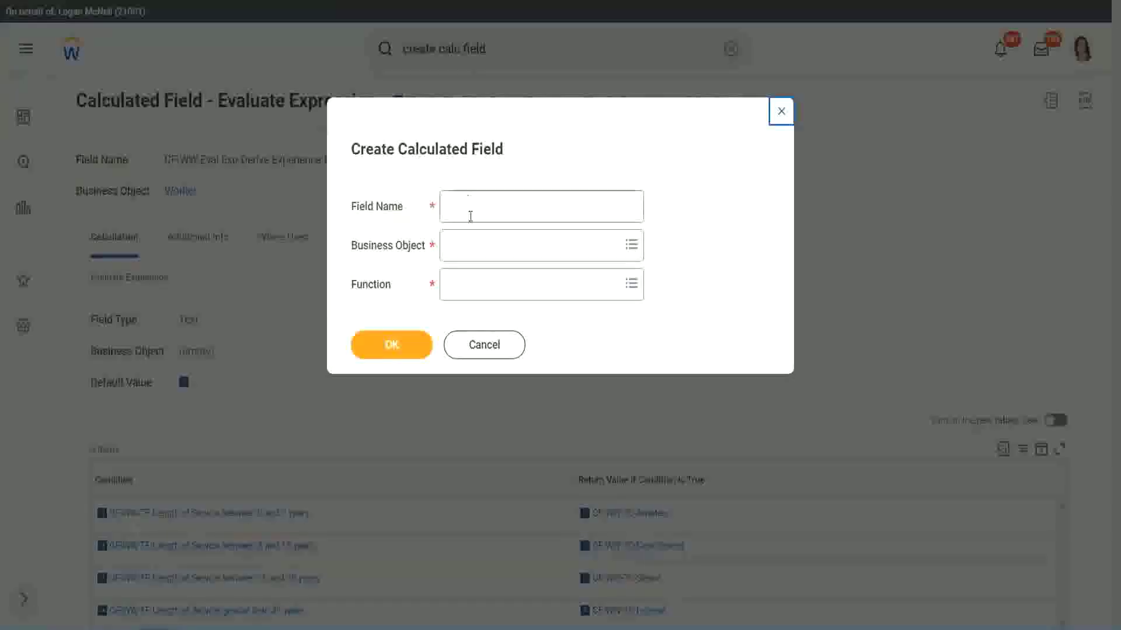
- Name the new calculated field "CF-WW-LRB-Identify Experience Bands from years of Service"
left_click(472, 209)
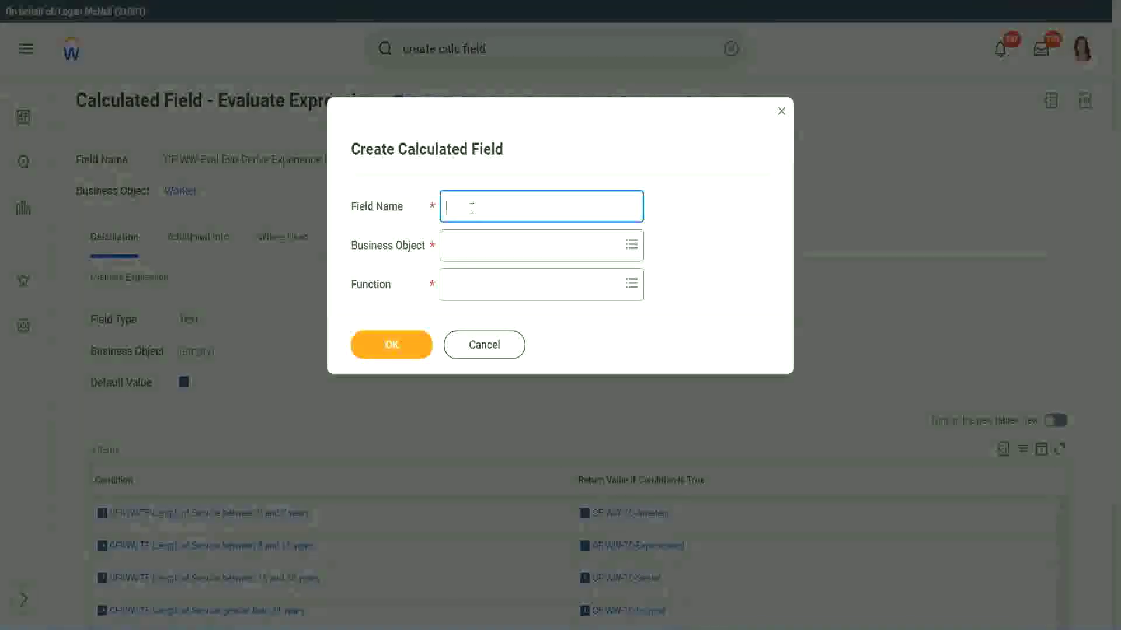
type("CF-WW")
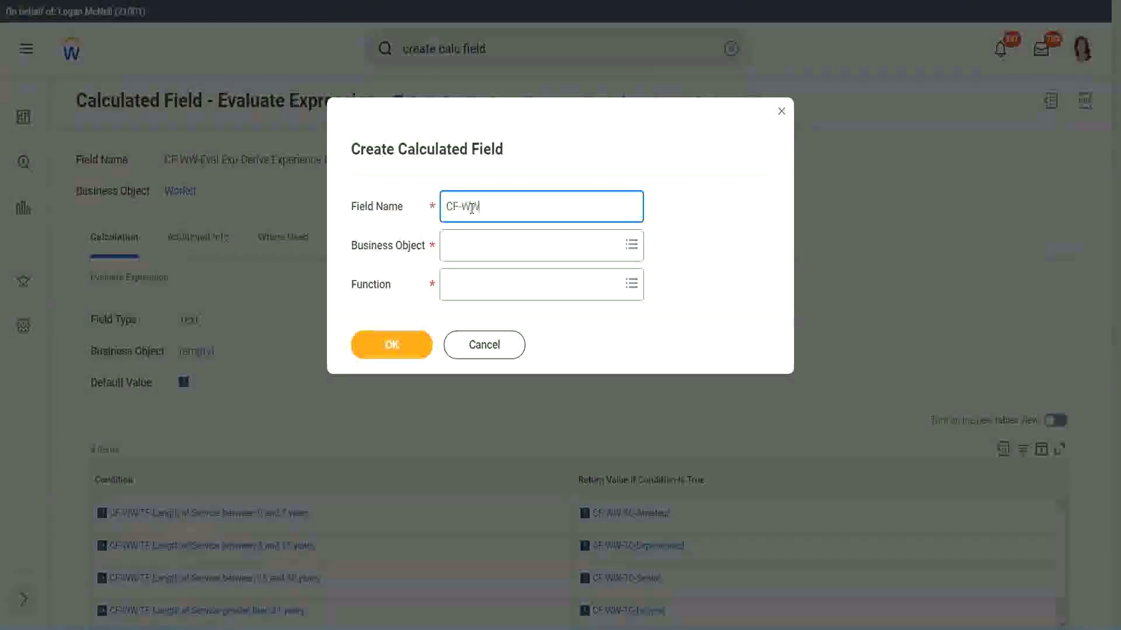
type("-LRB-Identify Exe")
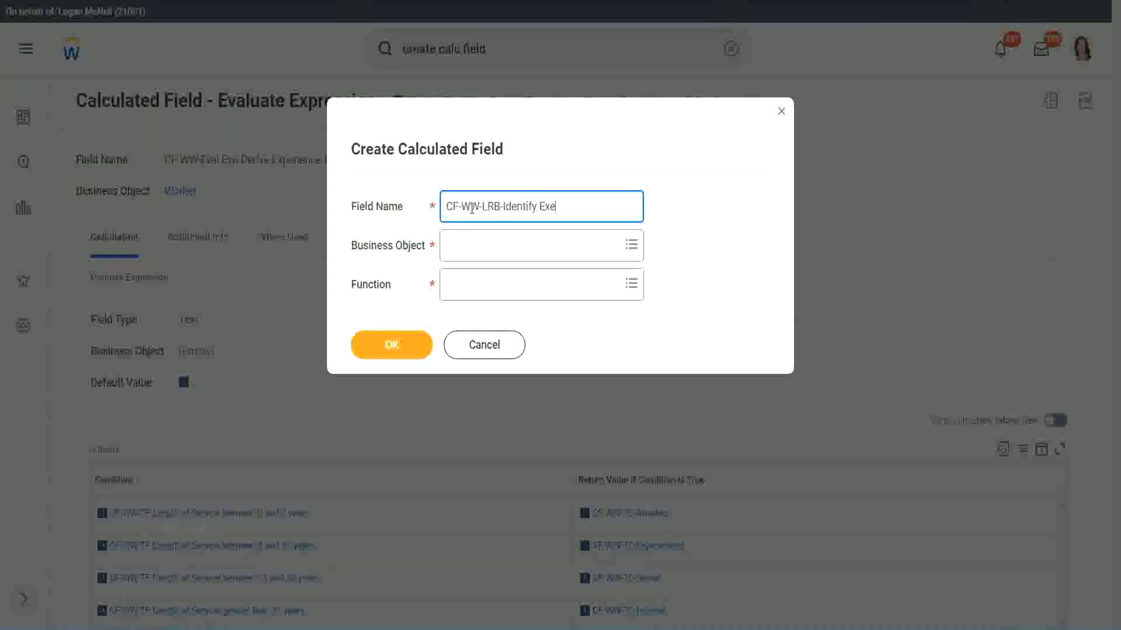
key("BackSpace")
type("perience Bands from ye")
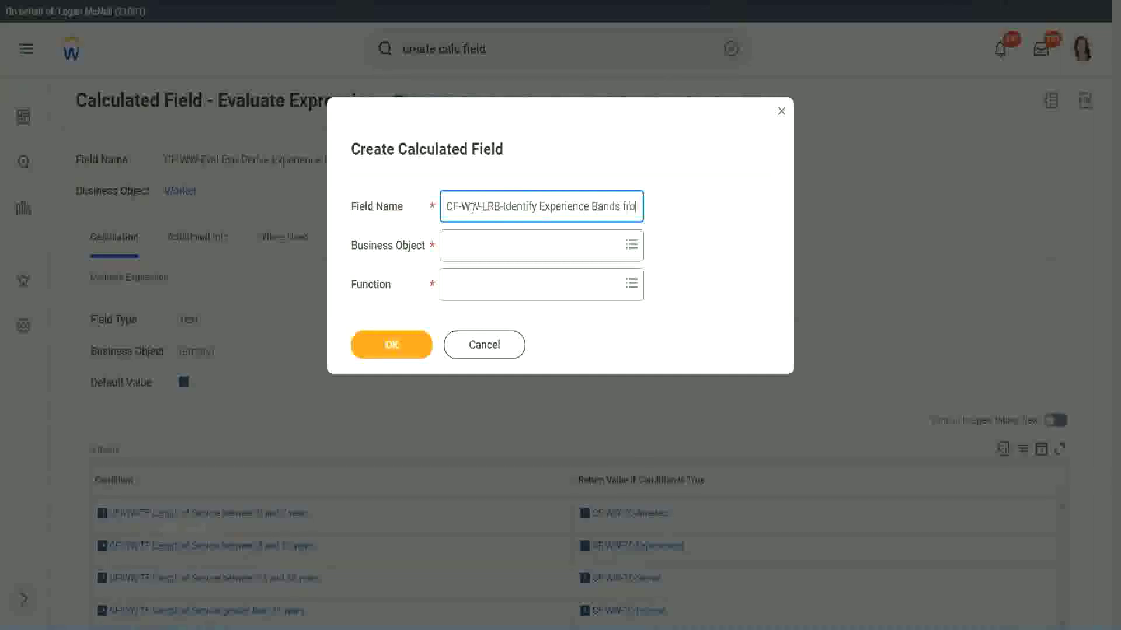
type("ars of Service")
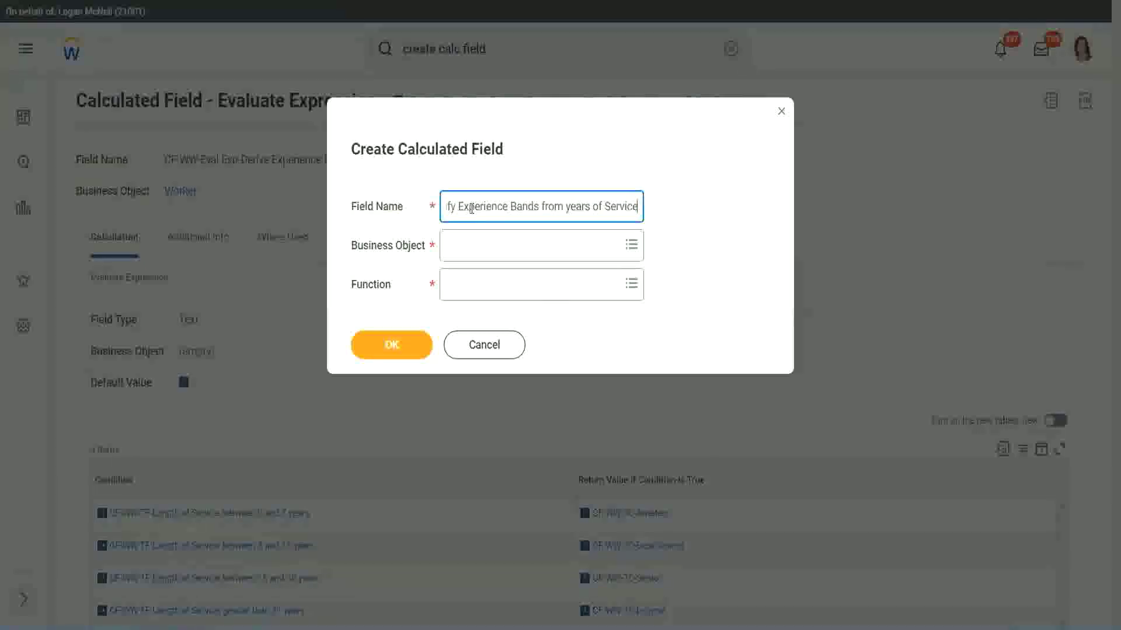
- Set the business object to Worker and the function to Lookup Range Band, and confirm the new field
key("Tab")
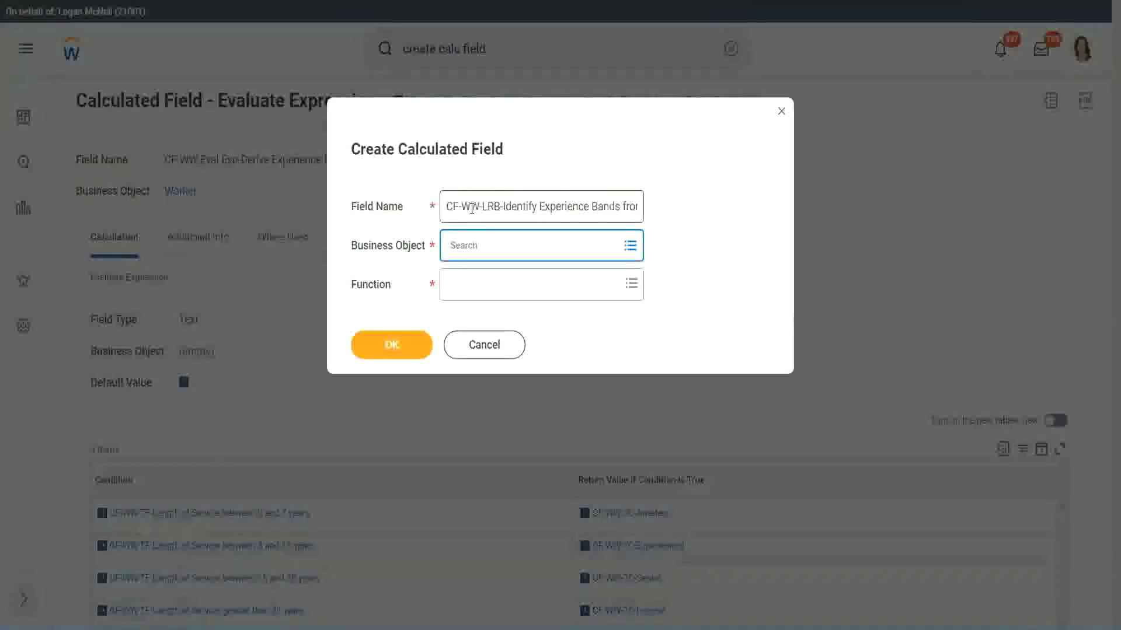
type("worker")
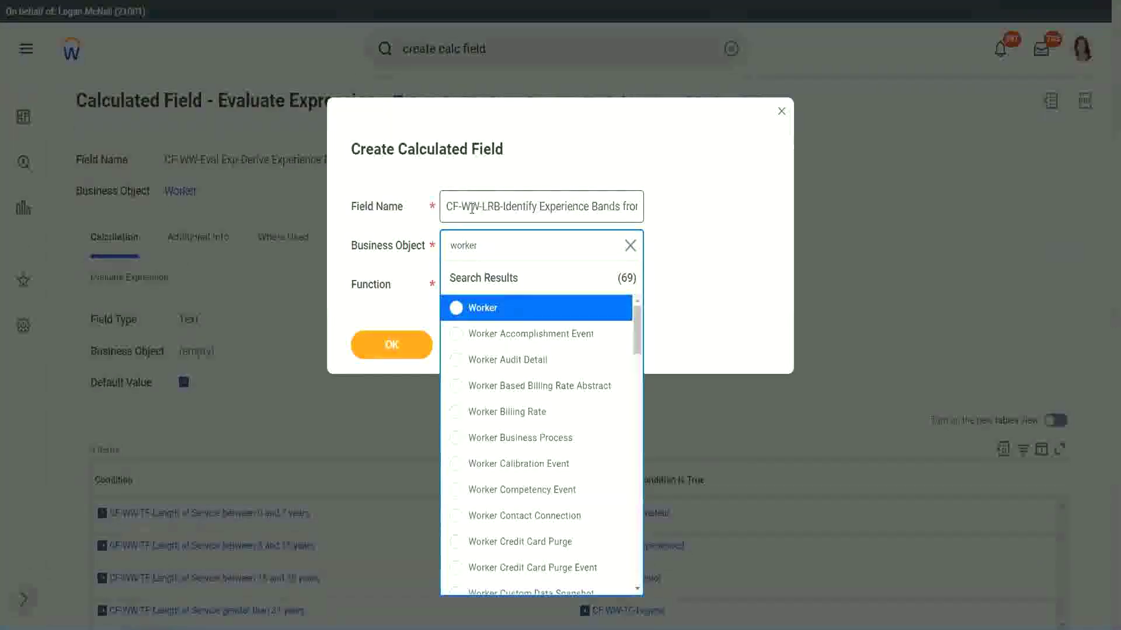
key("Return")
type("lrb")
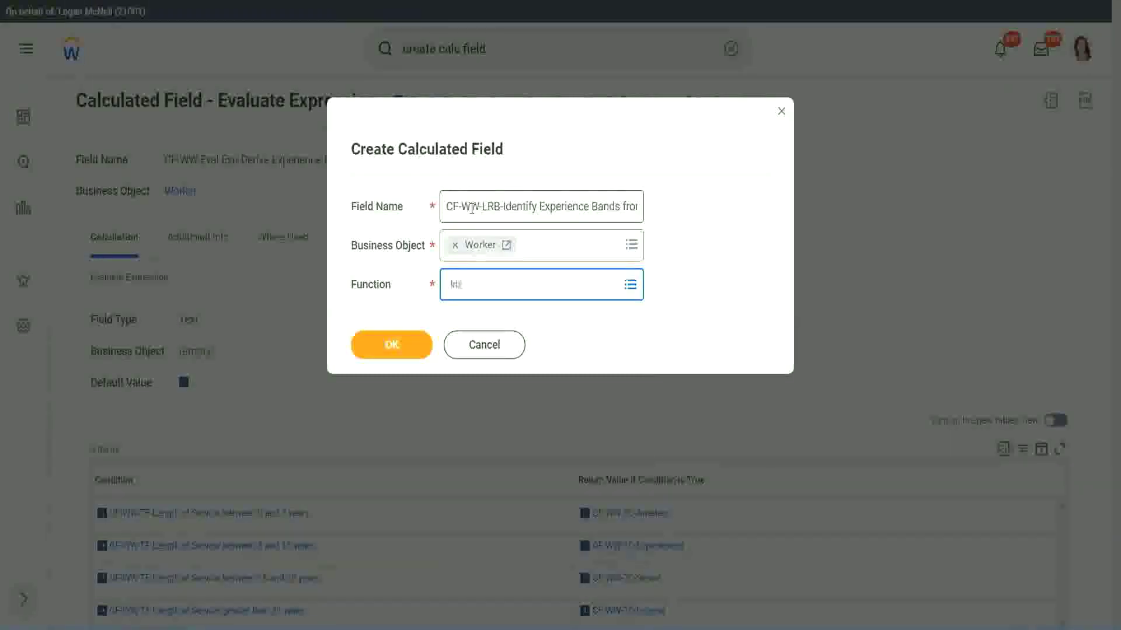
key("Return")
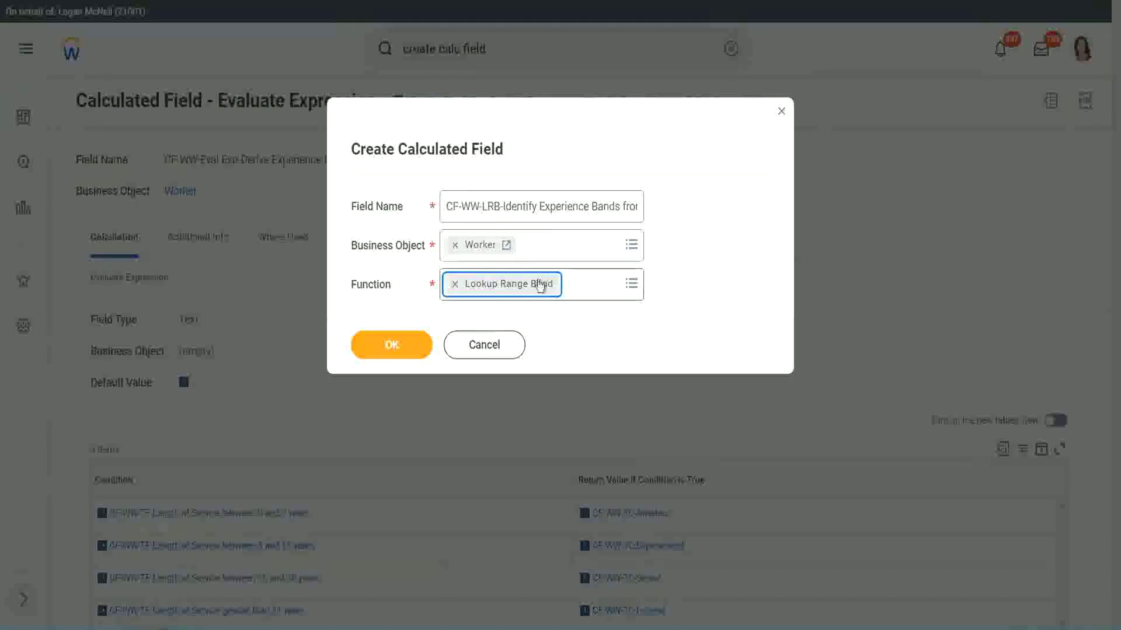
left_click(400, 347)
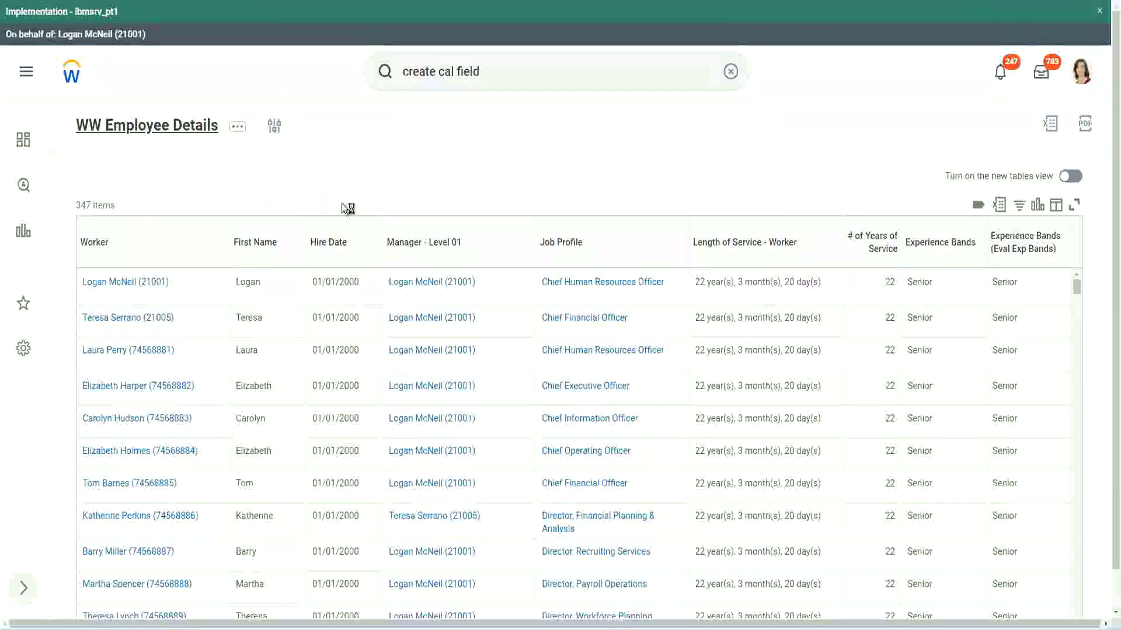
- Copy the name CF-WW-Convert Text To Number-Number of Years from Length of Service from the WW Employee Details report definition and use it as source field
left_click(401, 362)
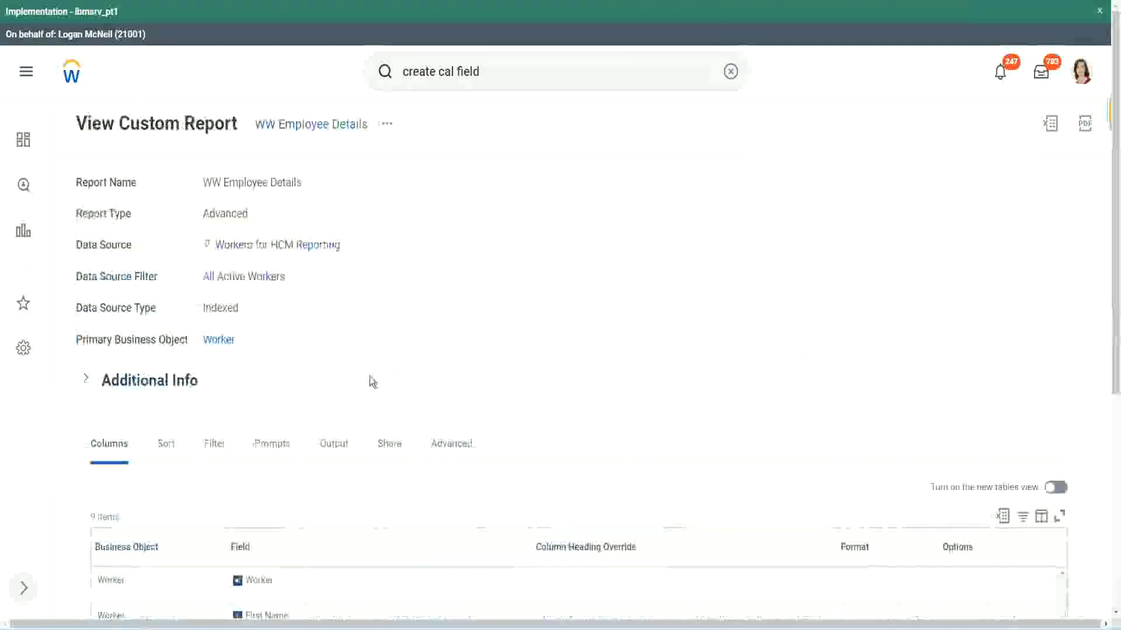
scroll(365, 456, "down", 5)
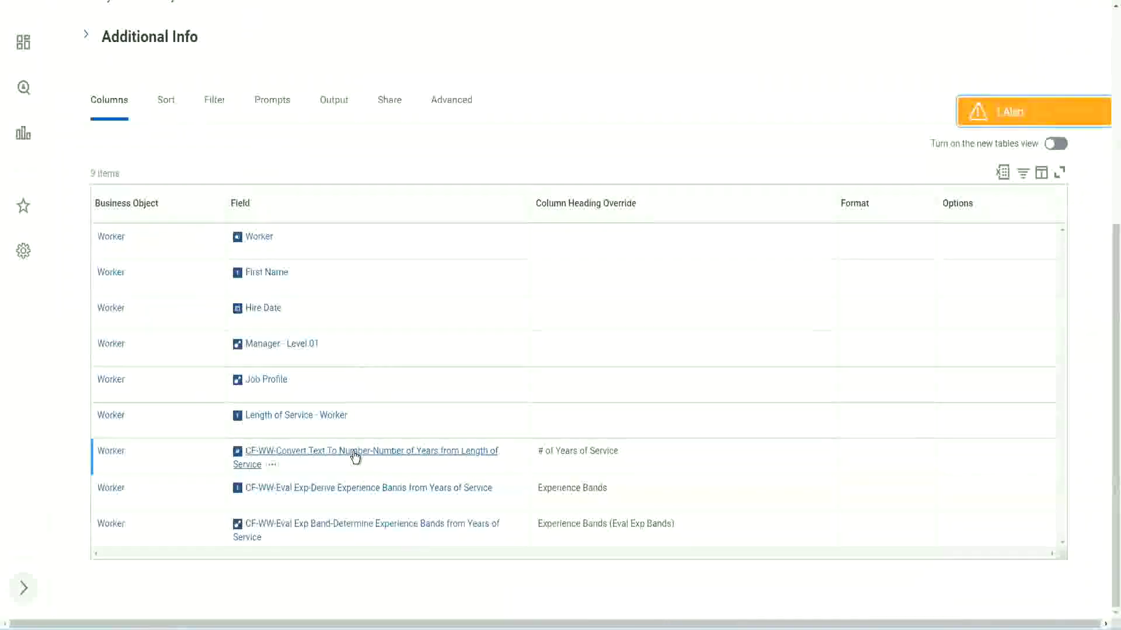
right_click(353, 459)
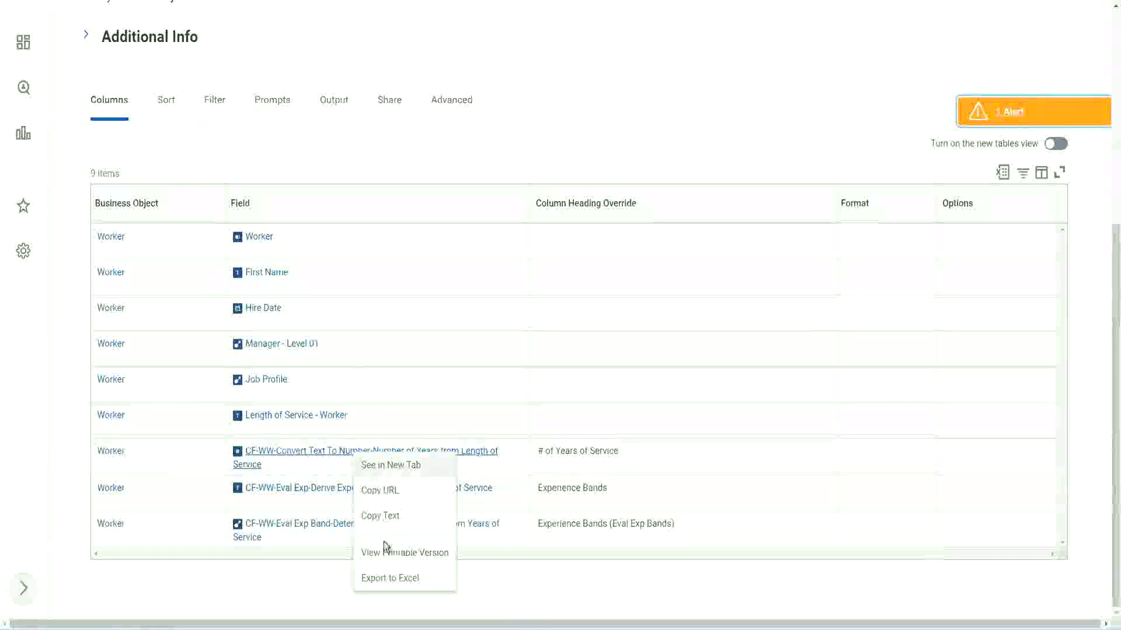
left_click(382, 522)
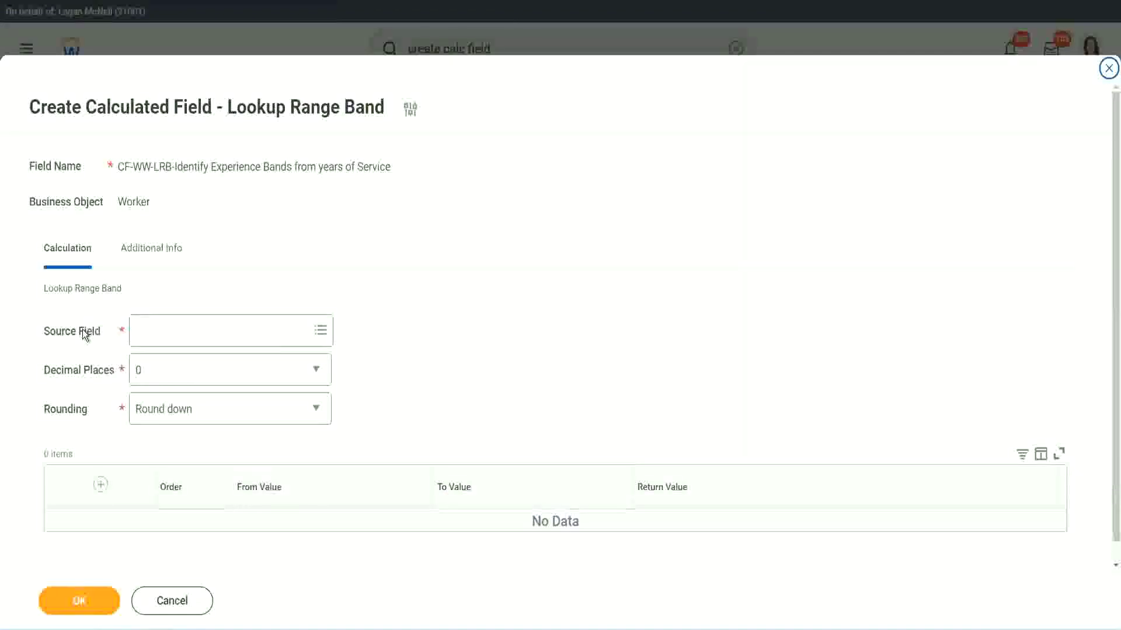
left_click(175, 331)
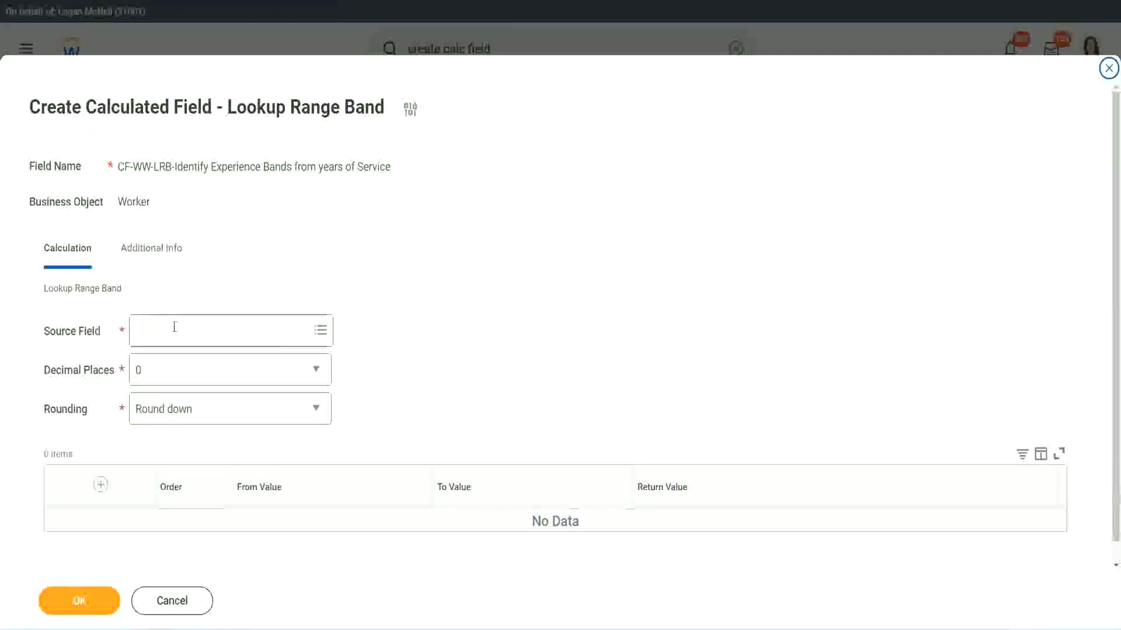
key("Return")
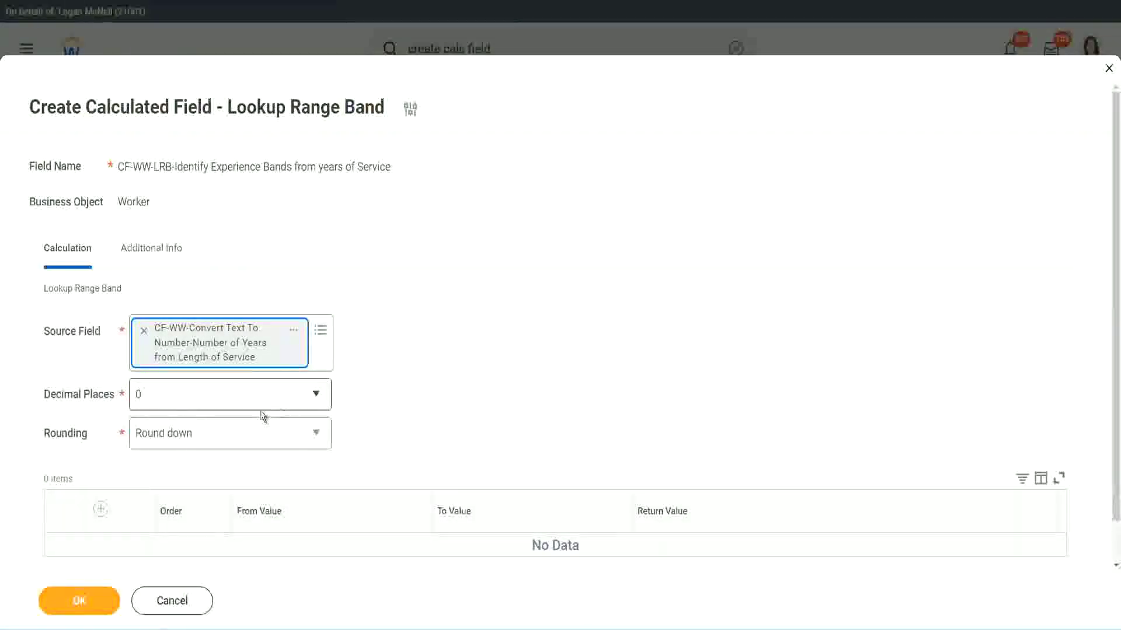
- Review the decimal places options, keeping 0, and set the rounding to Round
left_click(219, 401)
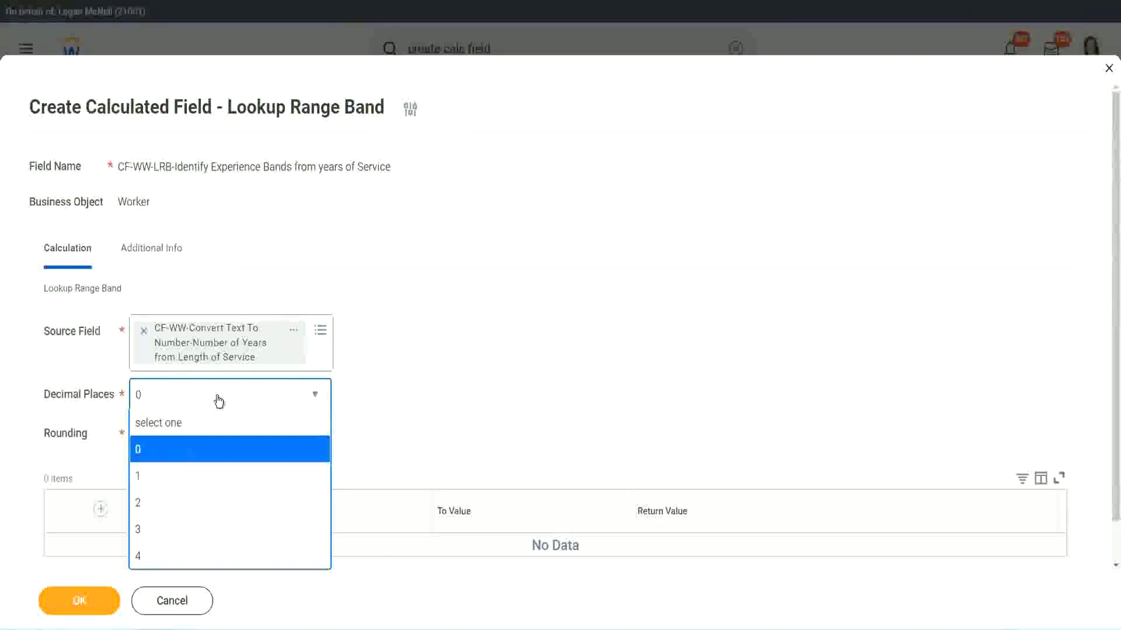
left_click(437, 384)
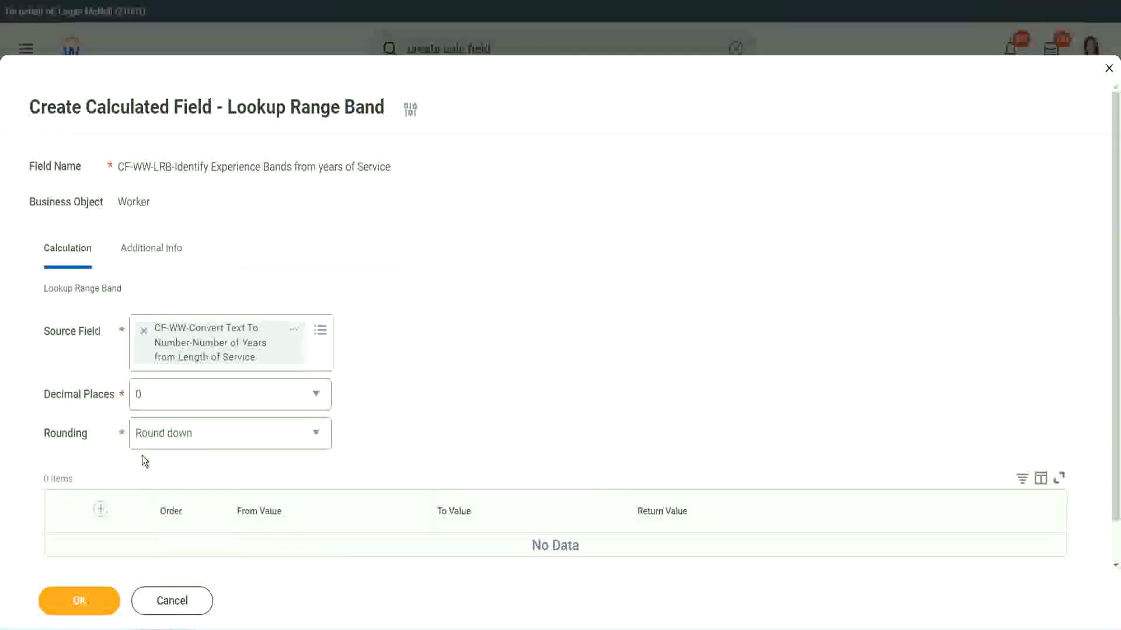
left_click(180, 438)
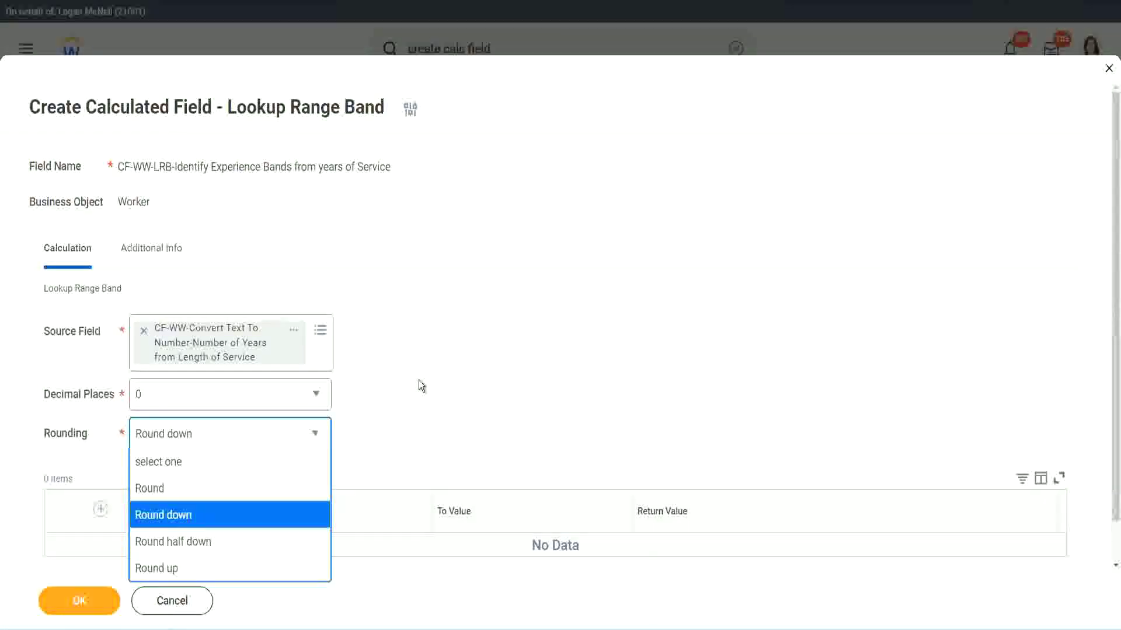
left_click(394, 430)
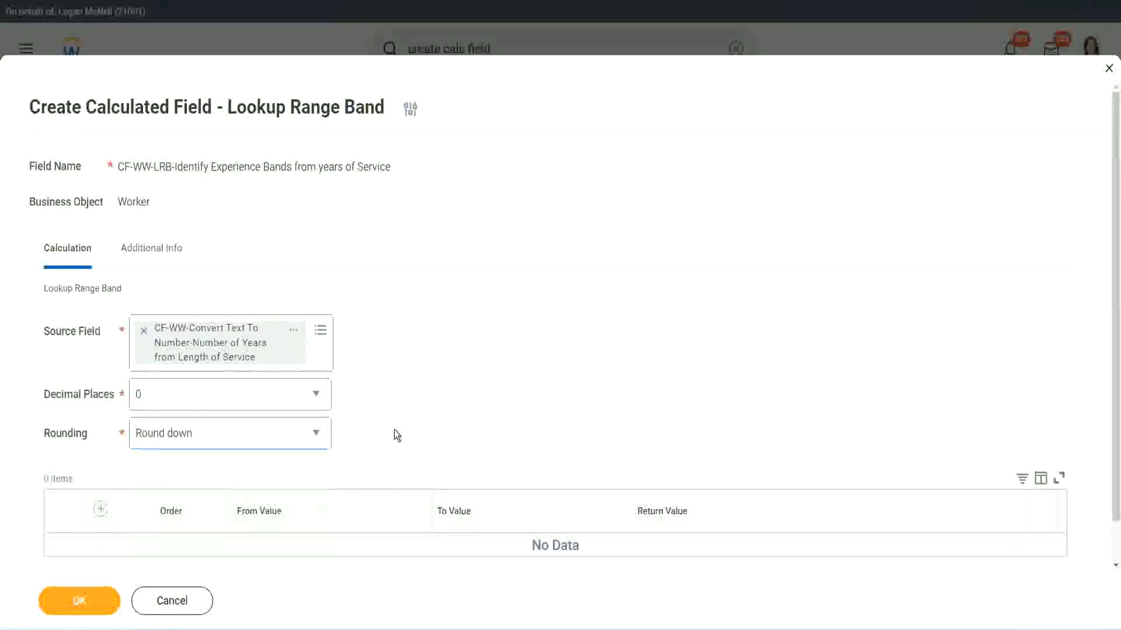
left_click(189, 432)
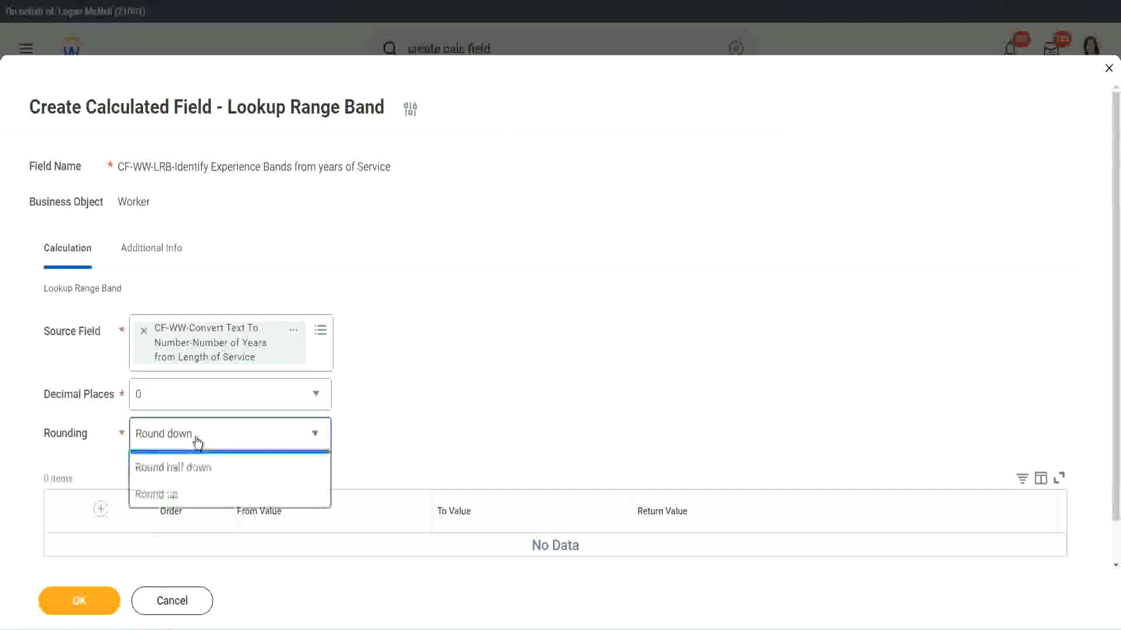
left_click(189, 491)
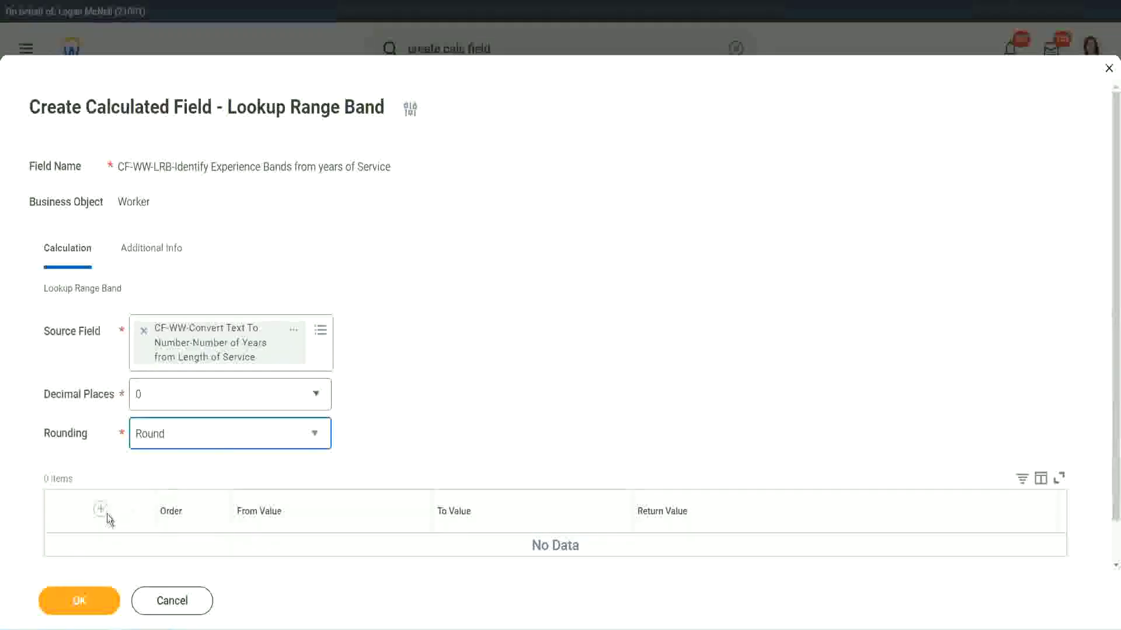
left_click(448, 405)
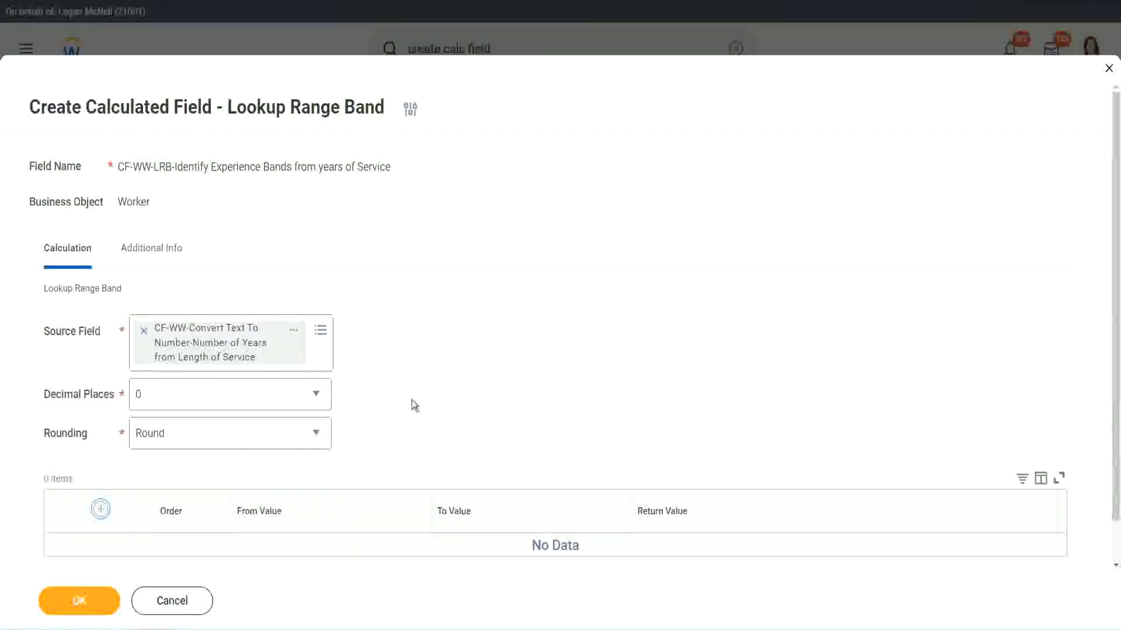
- Add the first range band from 0 to 7 with the return value "Amateur"
scroll(467, 347, "down", 2)
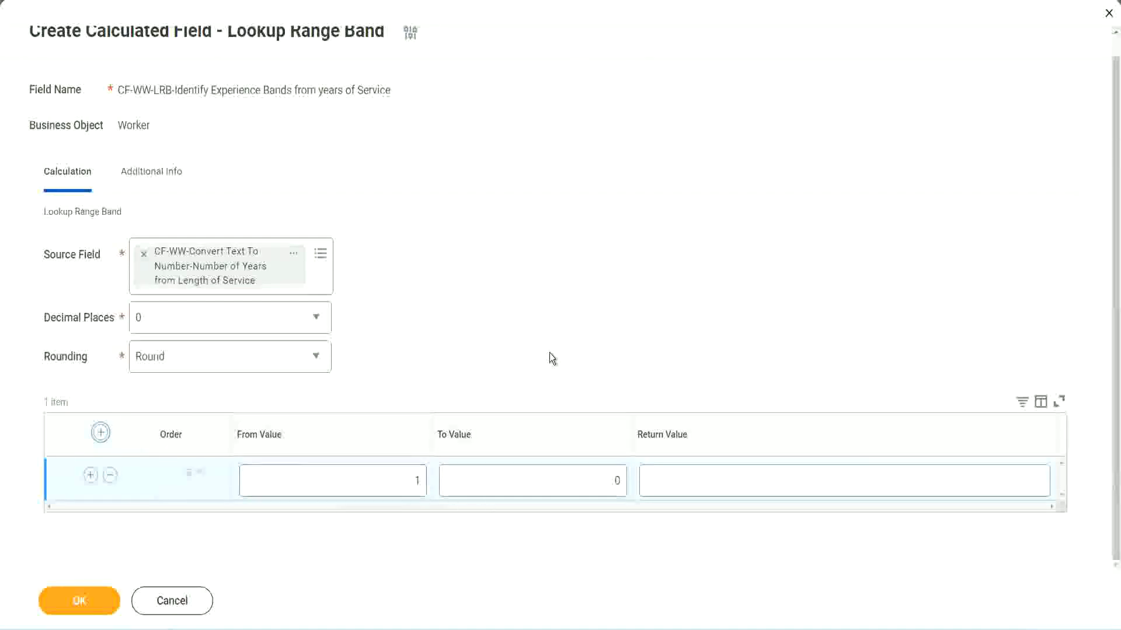
left_click(409, 484)
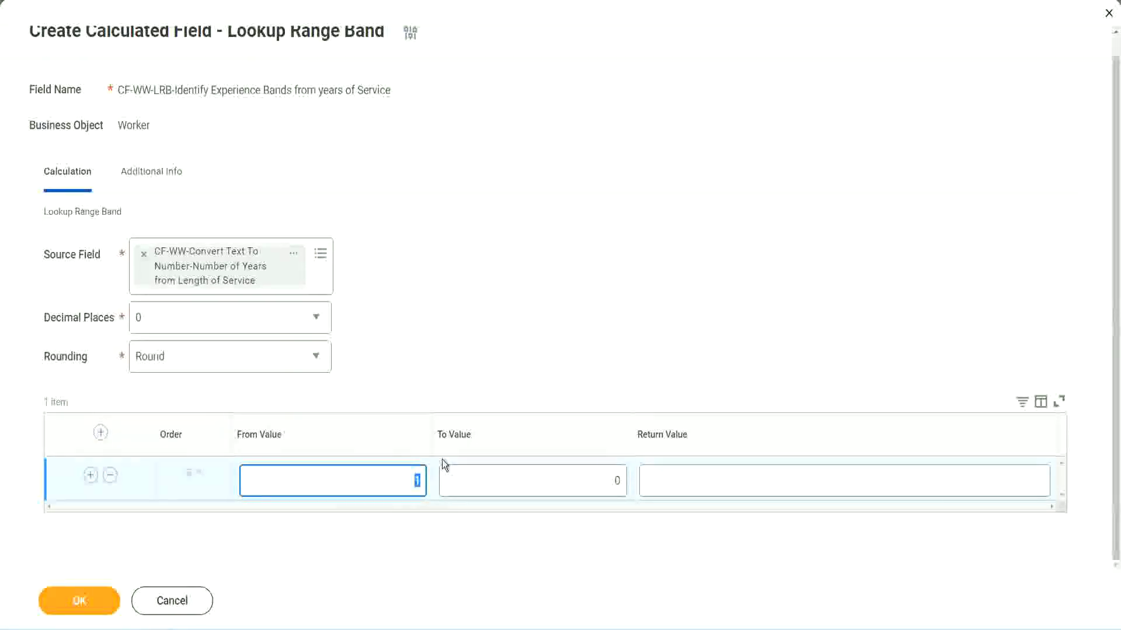
type("0")
key("Tab")
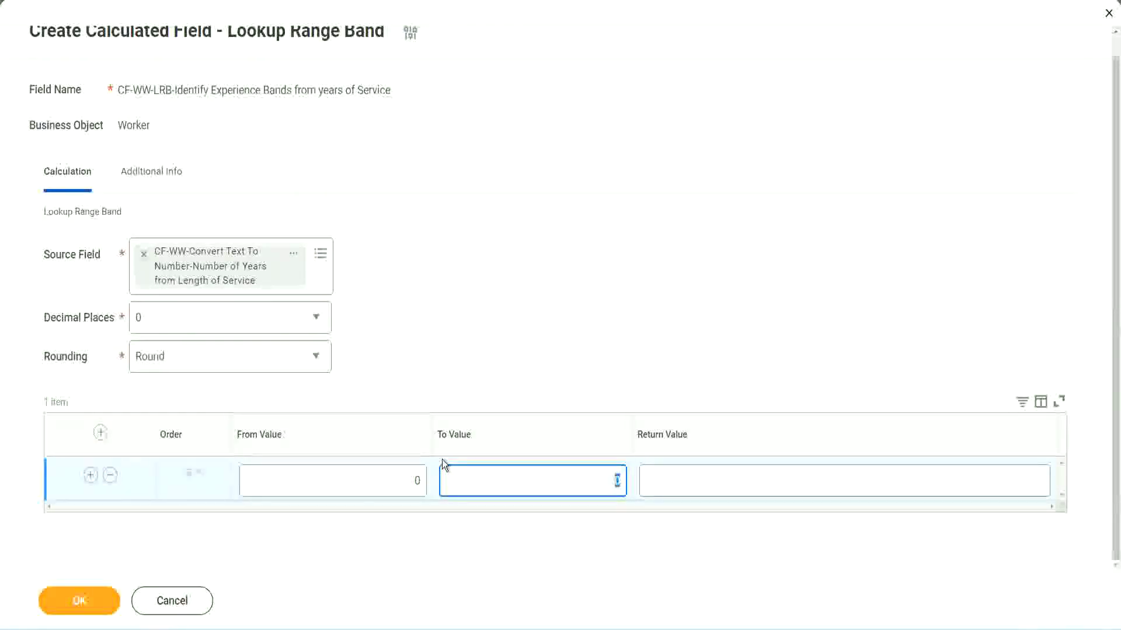
type("7")
key("Tab")
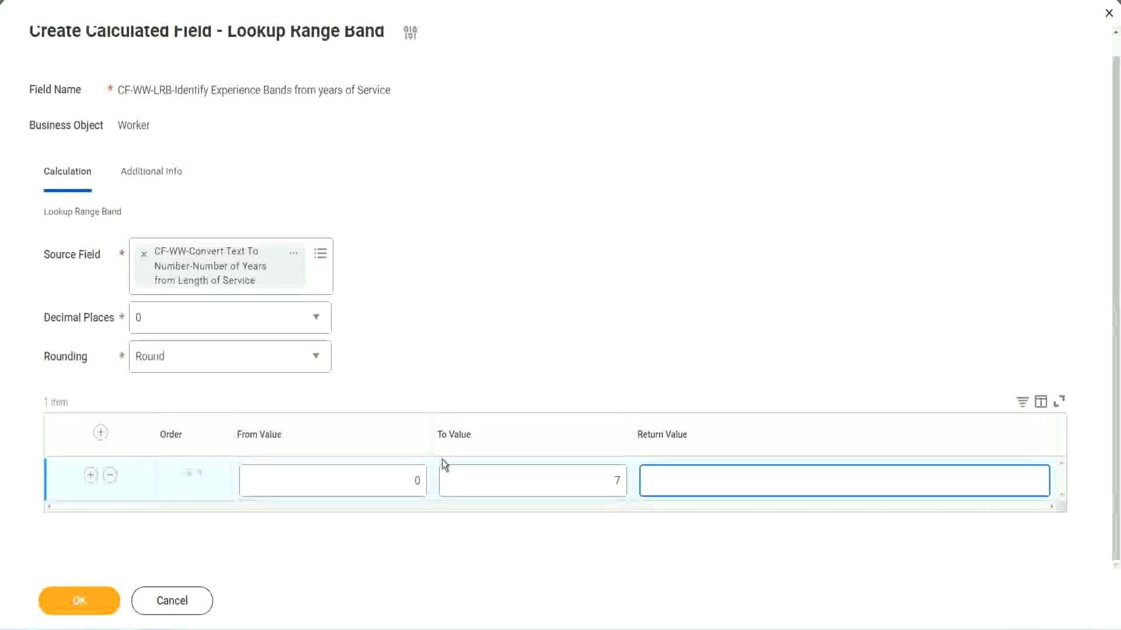
type("Amateur")
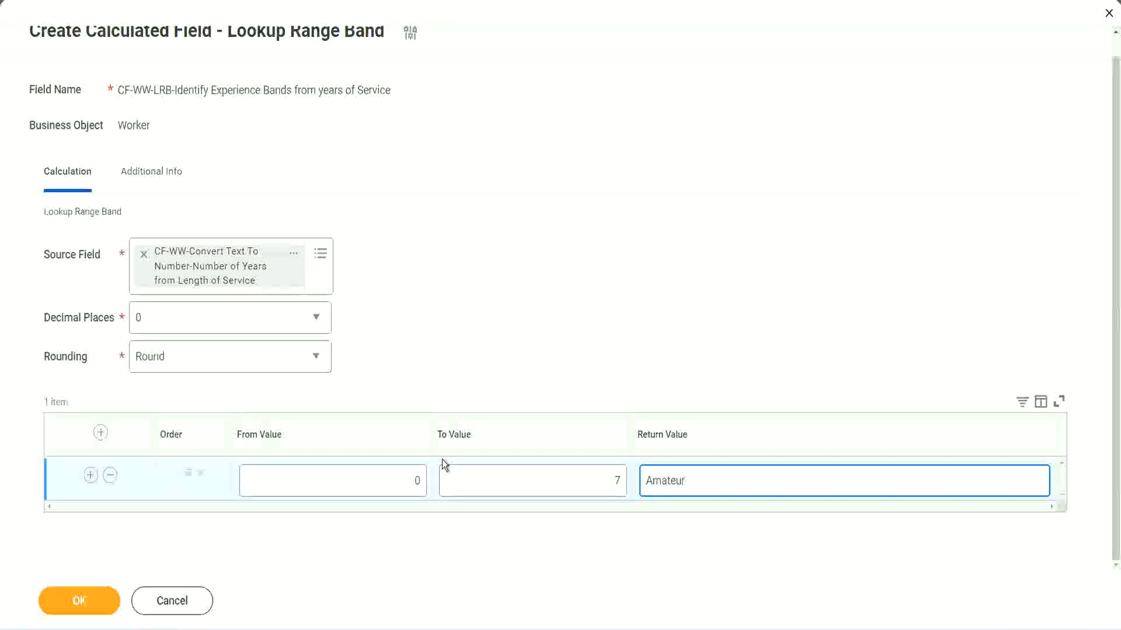
left_click(388, 489)
left_click(600, 471)
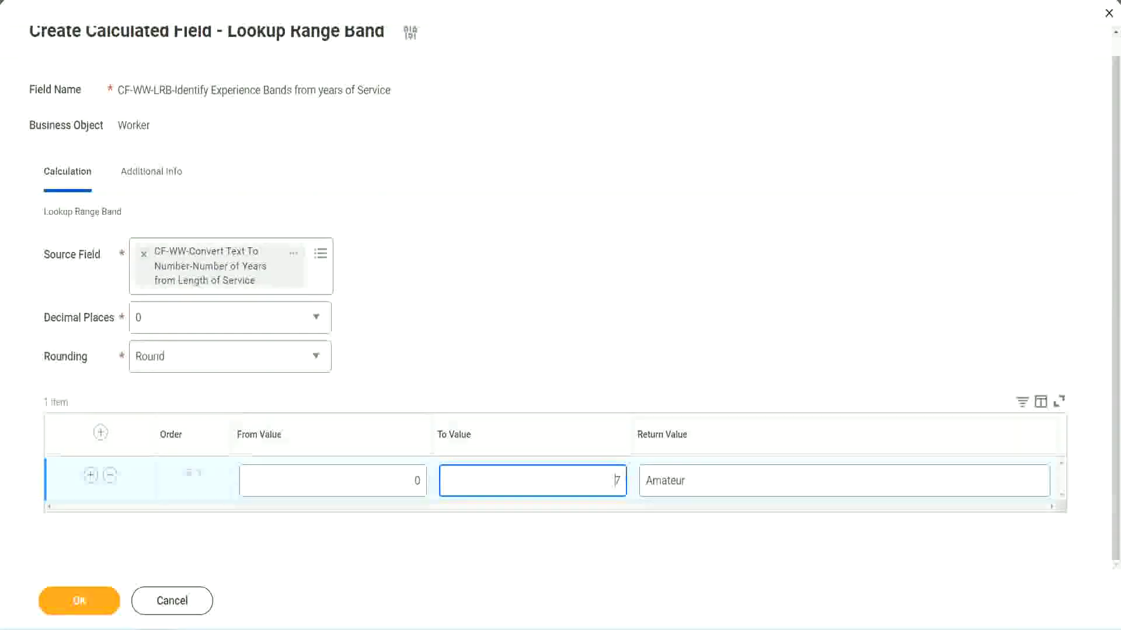
left_click_drag(469, 407, 281, 291)
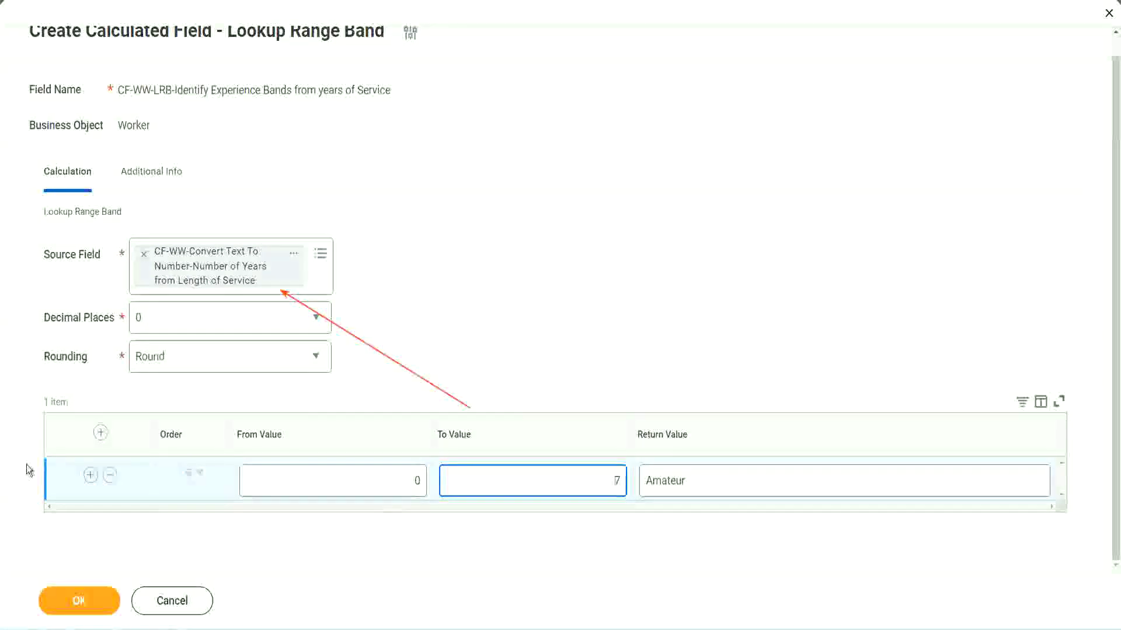
- Add a second range band from 8 to 15 with the return value "Experienced"
left_click(90, 476)
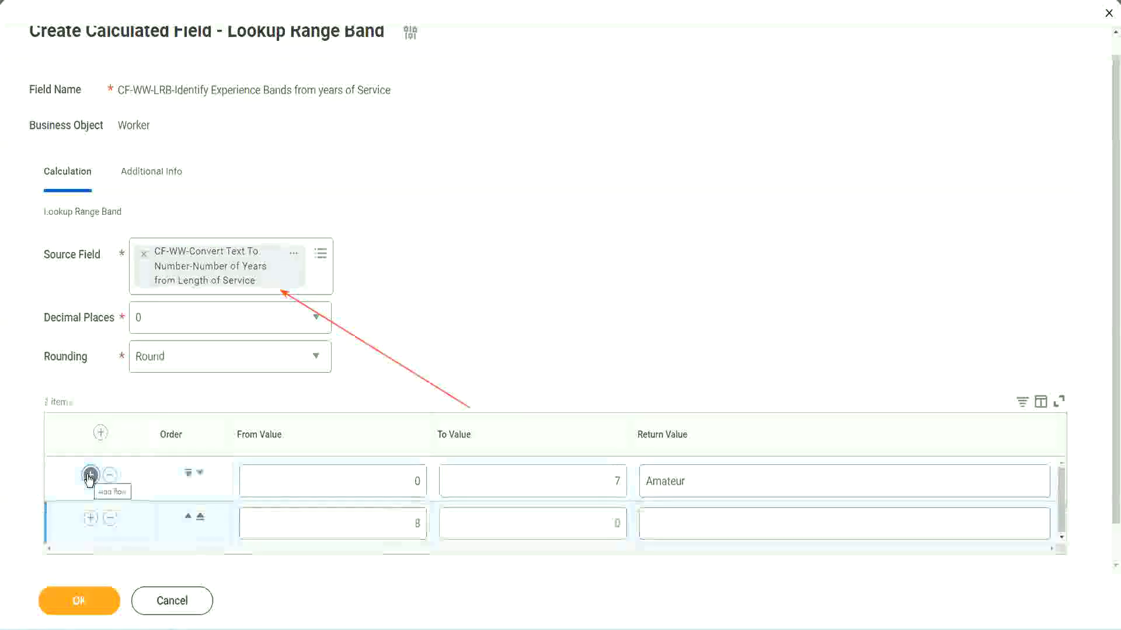
left_click(419, 524)
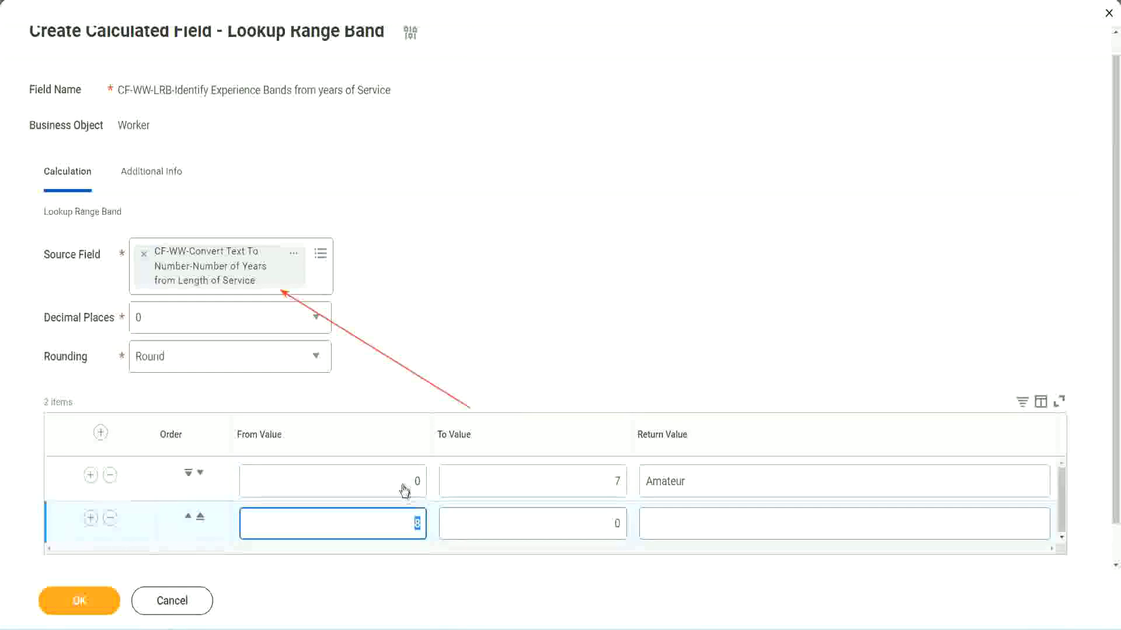
left_click(611, 485)
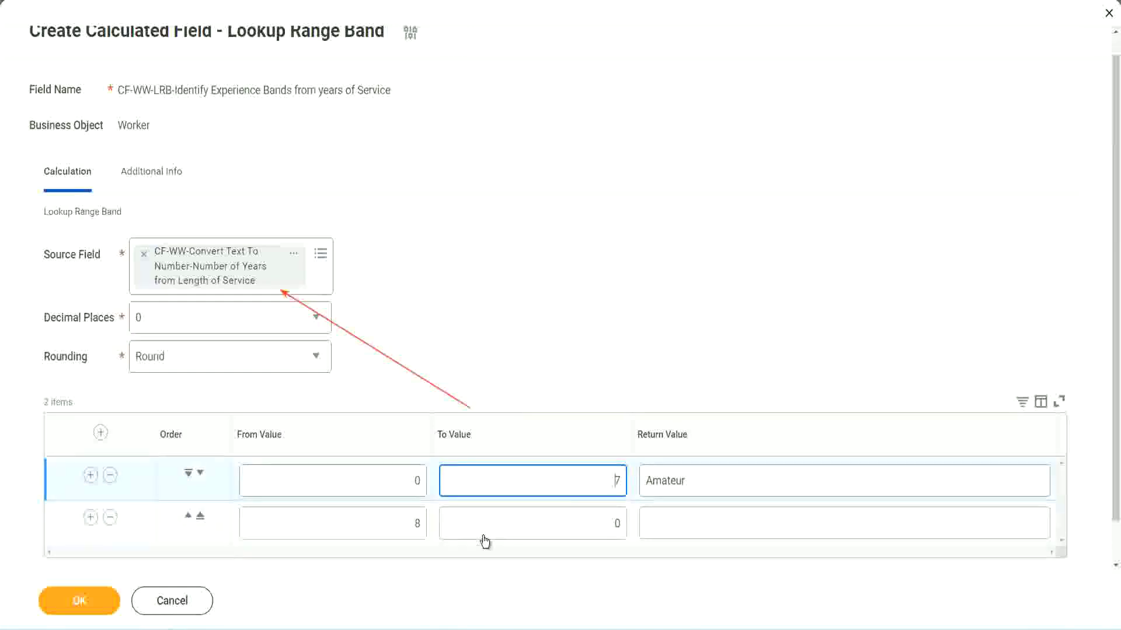
left_click(397, 525)
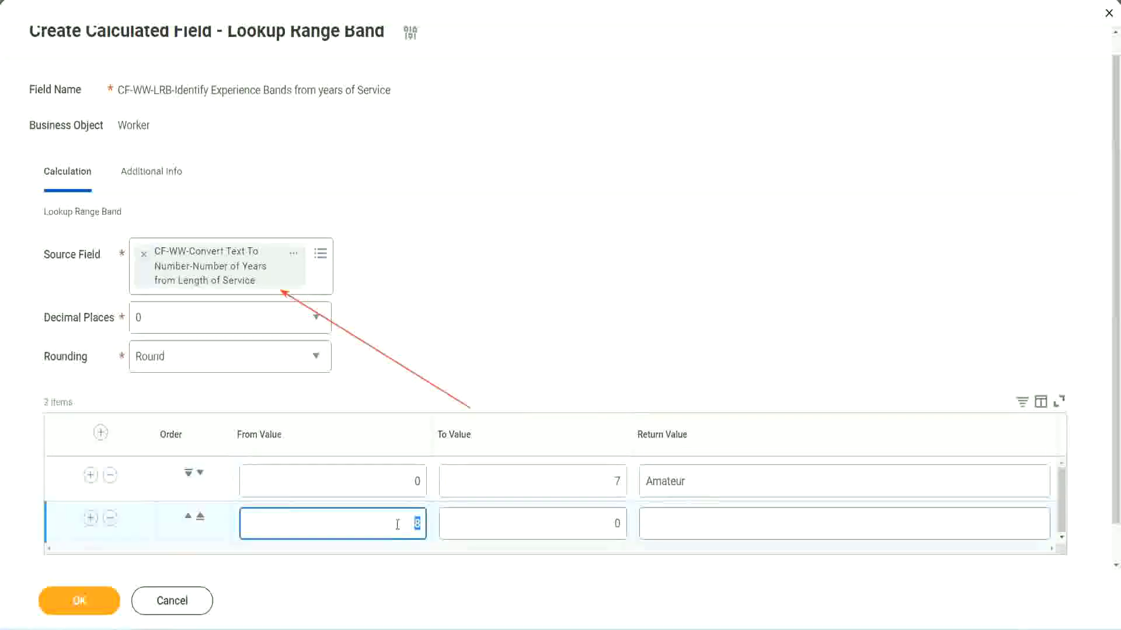
left_click(607, 524)
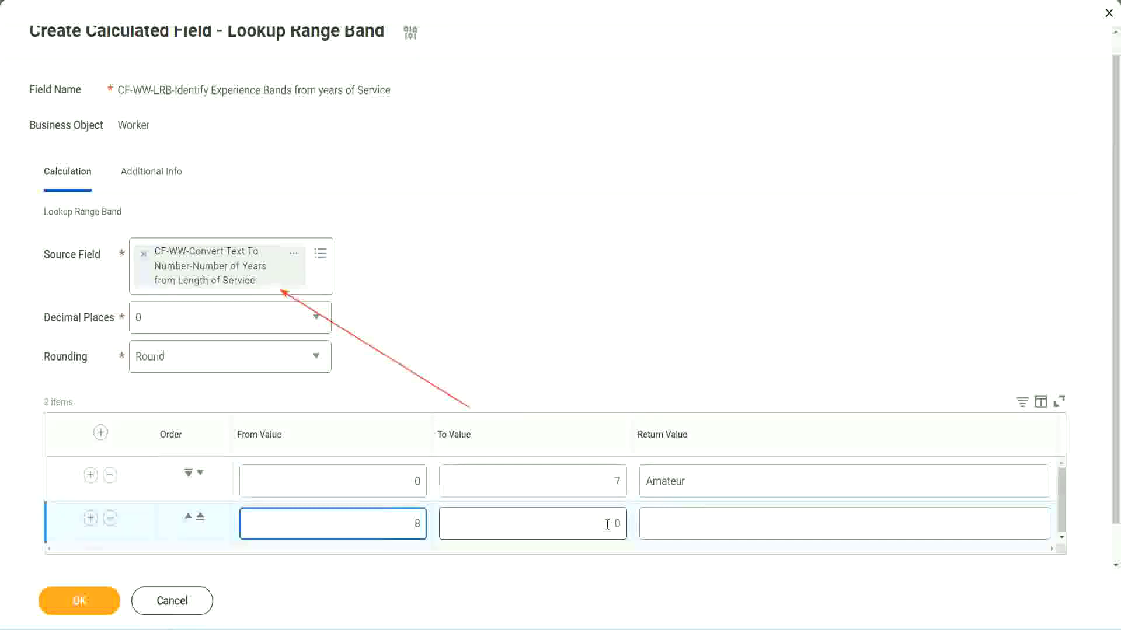
left_click(608, 526)
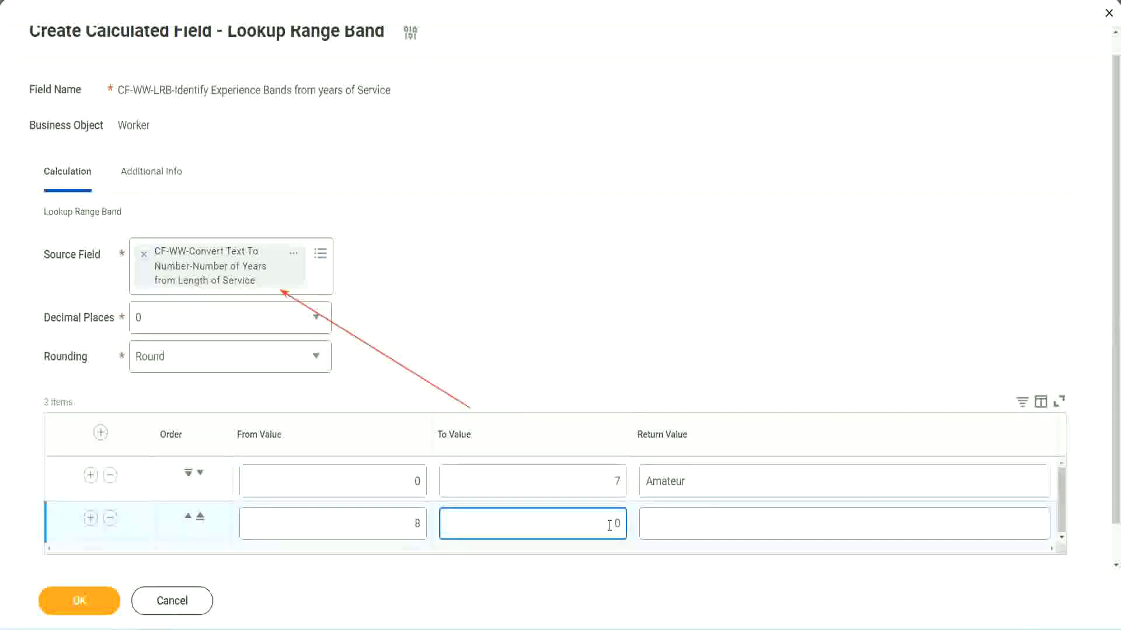
key("Delete")
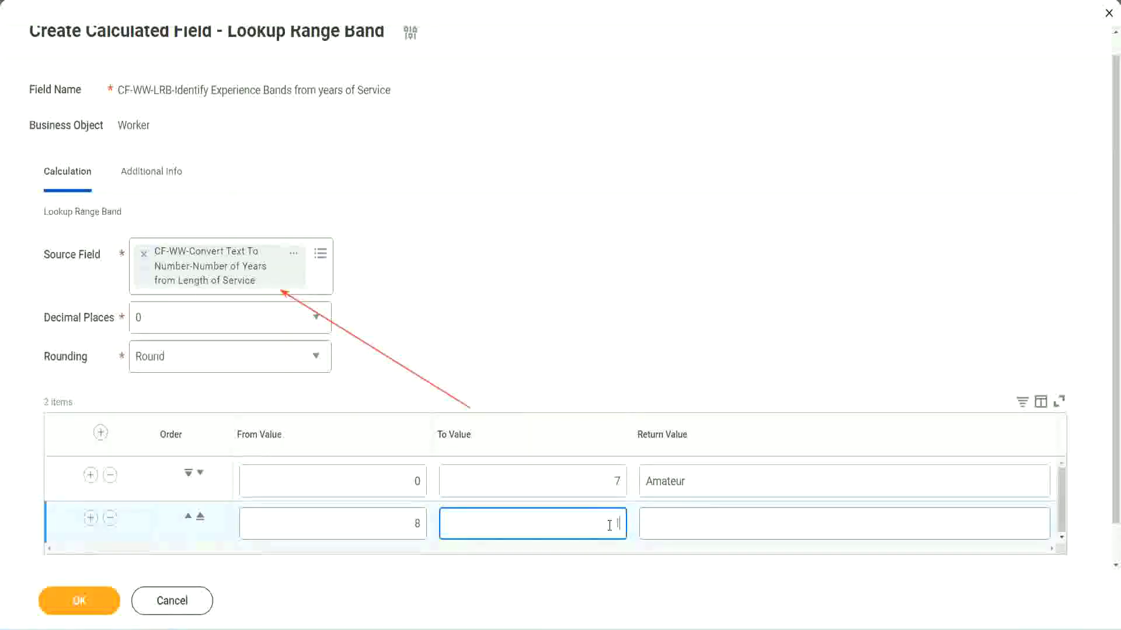
type("15")
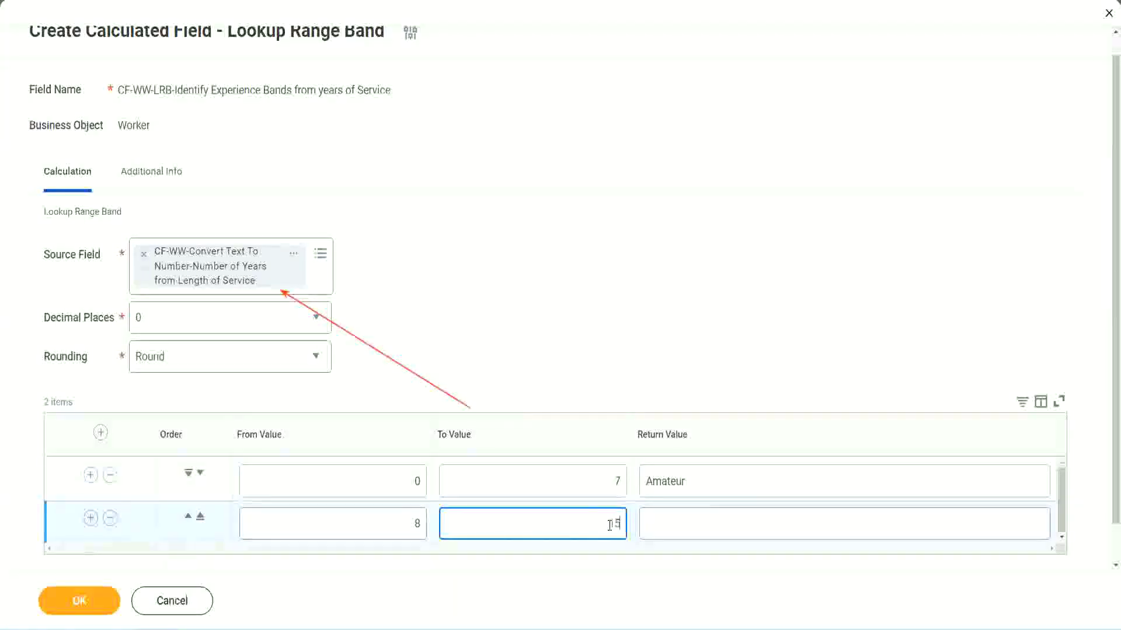
left_click(691, 521)
type("Ex")
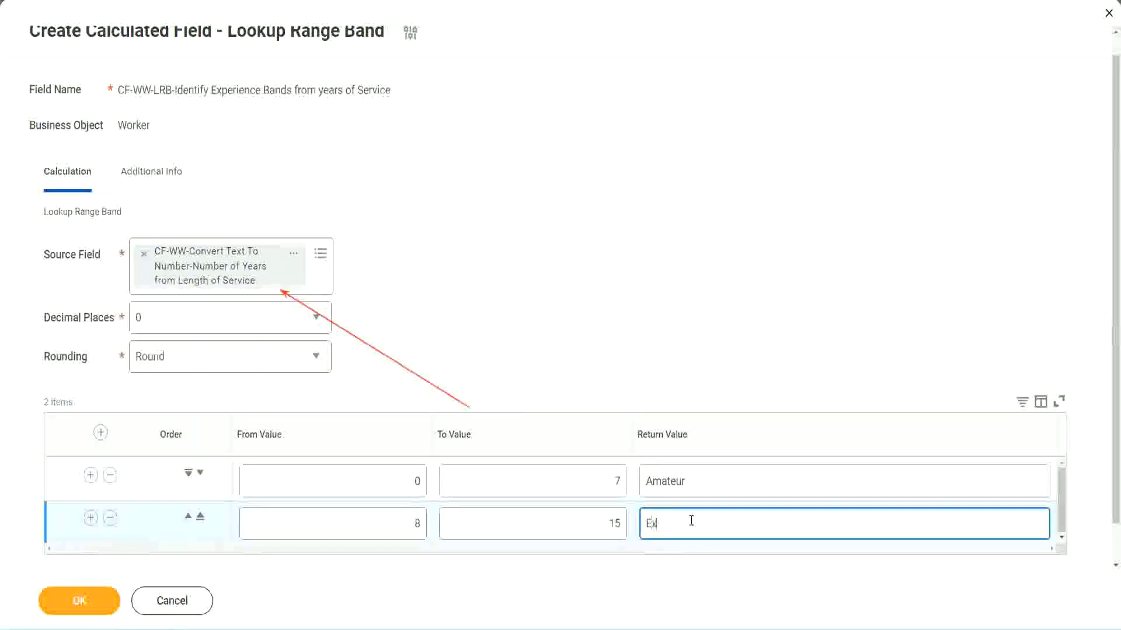
type("perienced")
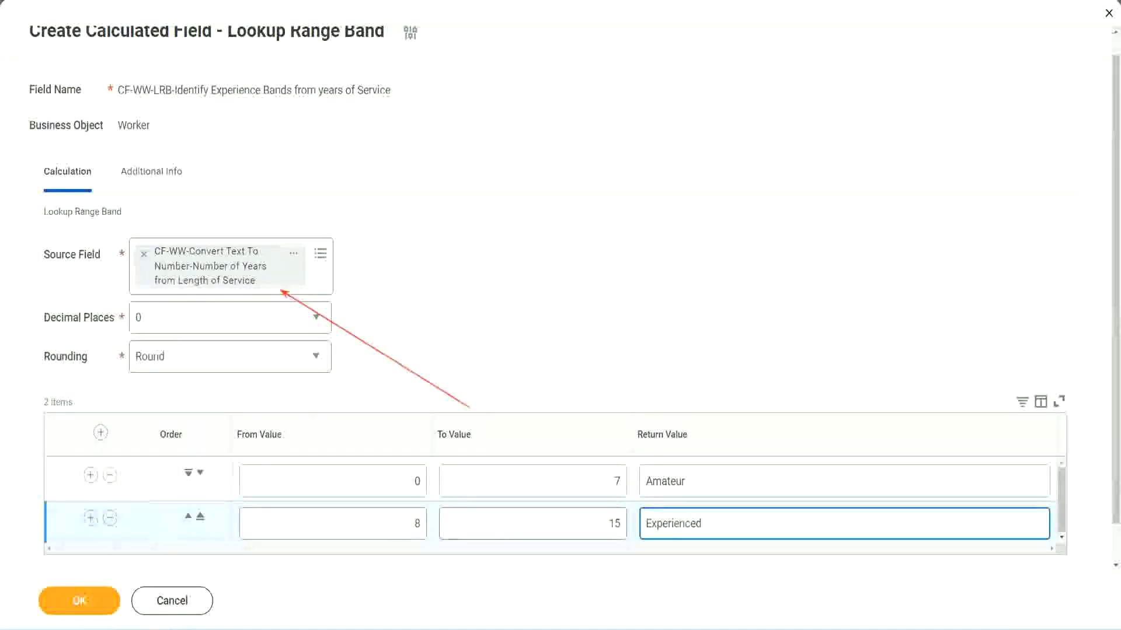
- Add a third range band from 16 to 30 with the return value "Senior"
left_click(90, 519)
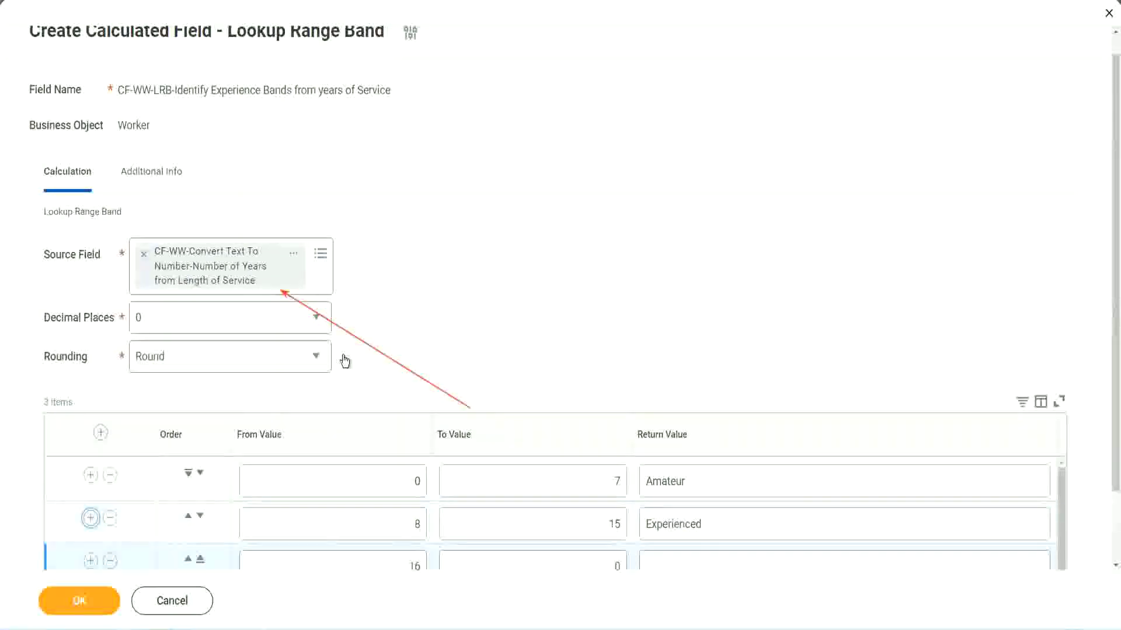
scroll(343, 362, "down", 2)
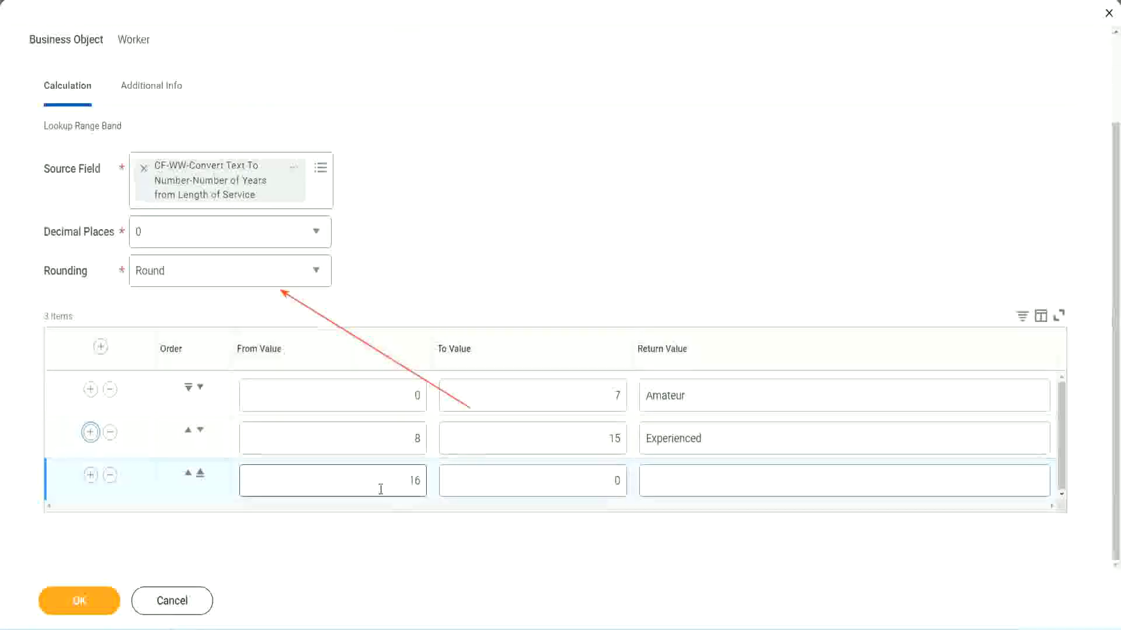
left_click(563, 481)
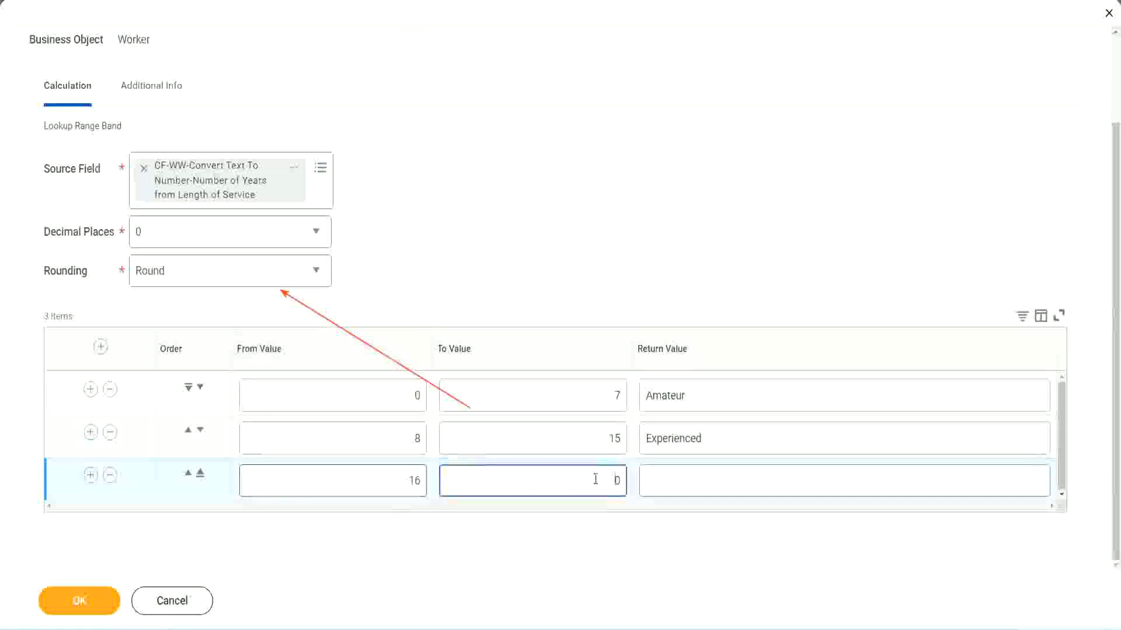
type("3")
key("Tab")
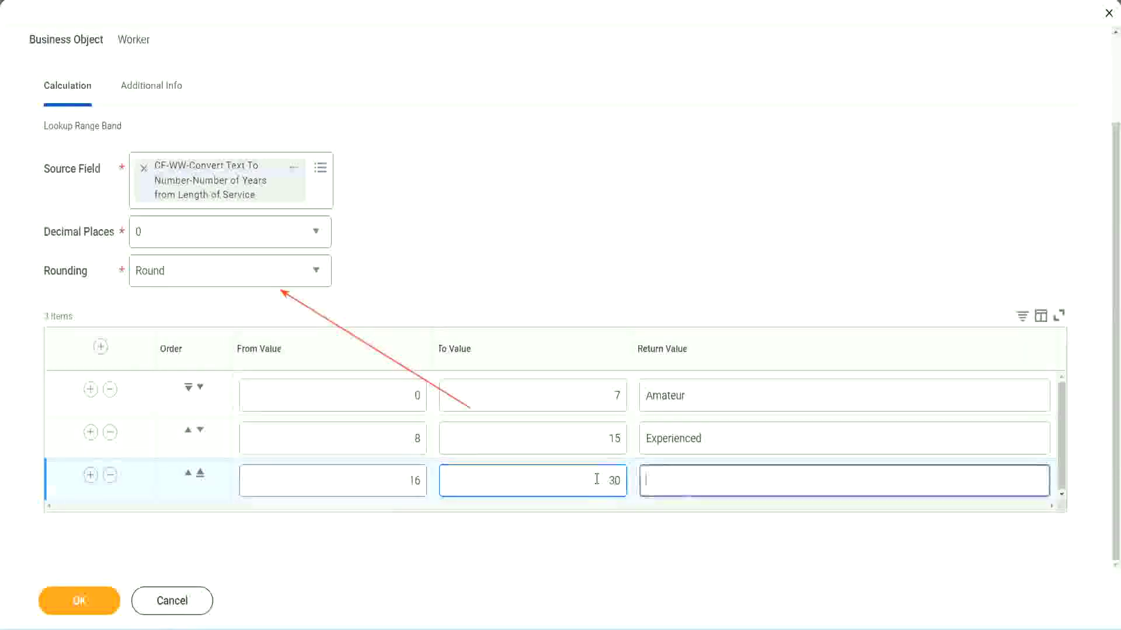
type("L")
key("BackSpace")
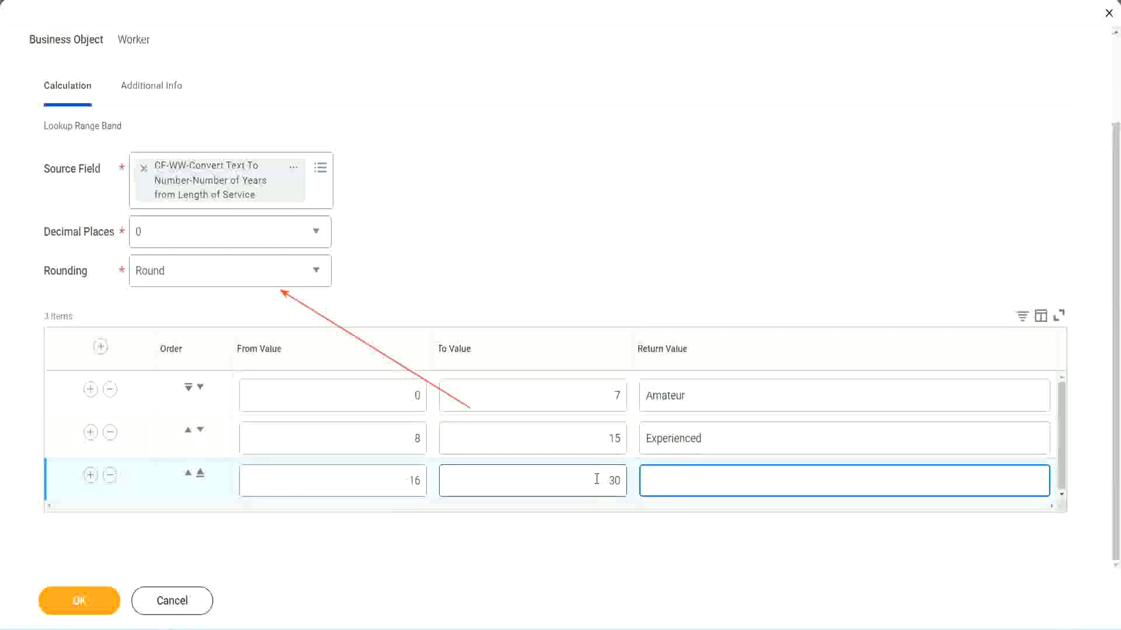
type("Senior")
- Add a fourth range band from 31 to 1000 with the return value "Legend"
left_click(90, 475)
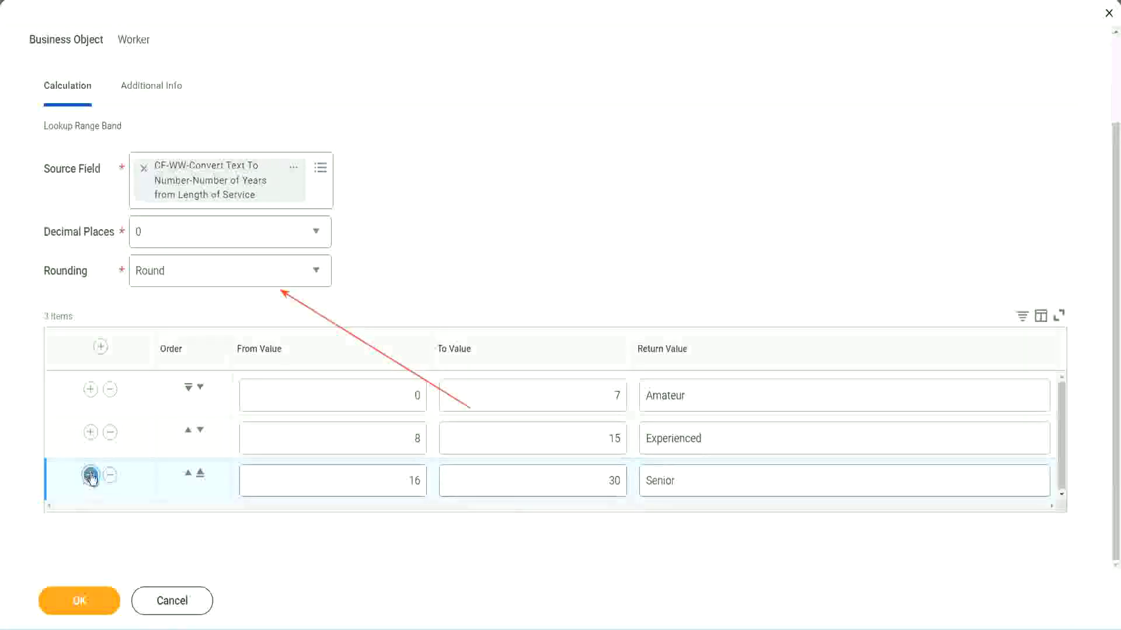
scroll(212, 442, "down", 1)
left_click_drag(425, 476, 379, 473)
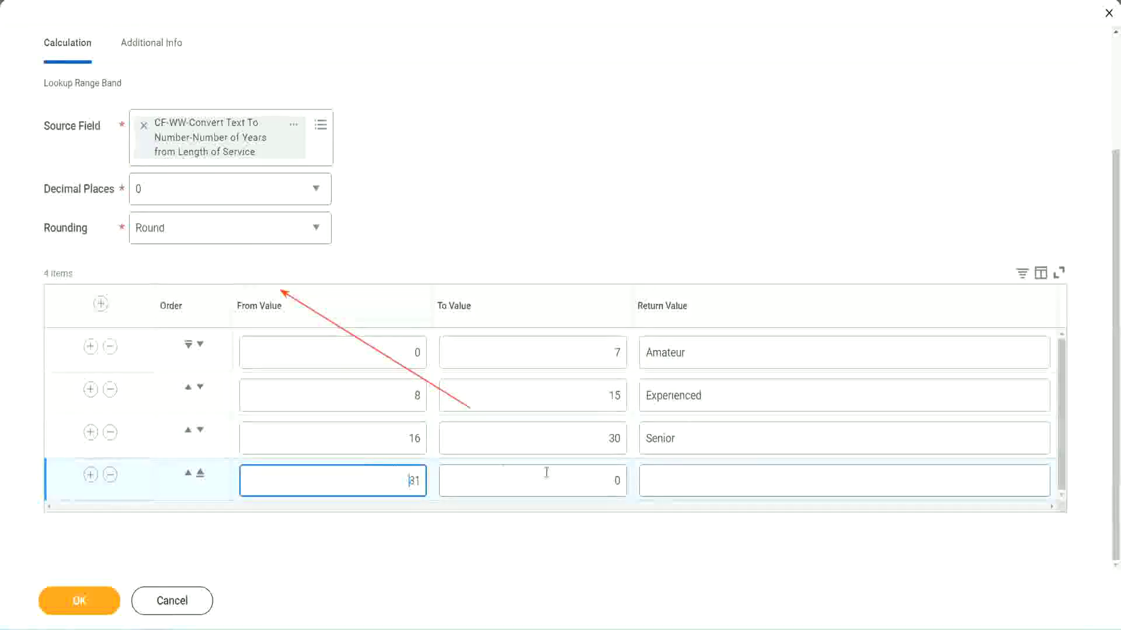
left_click(602, 475)
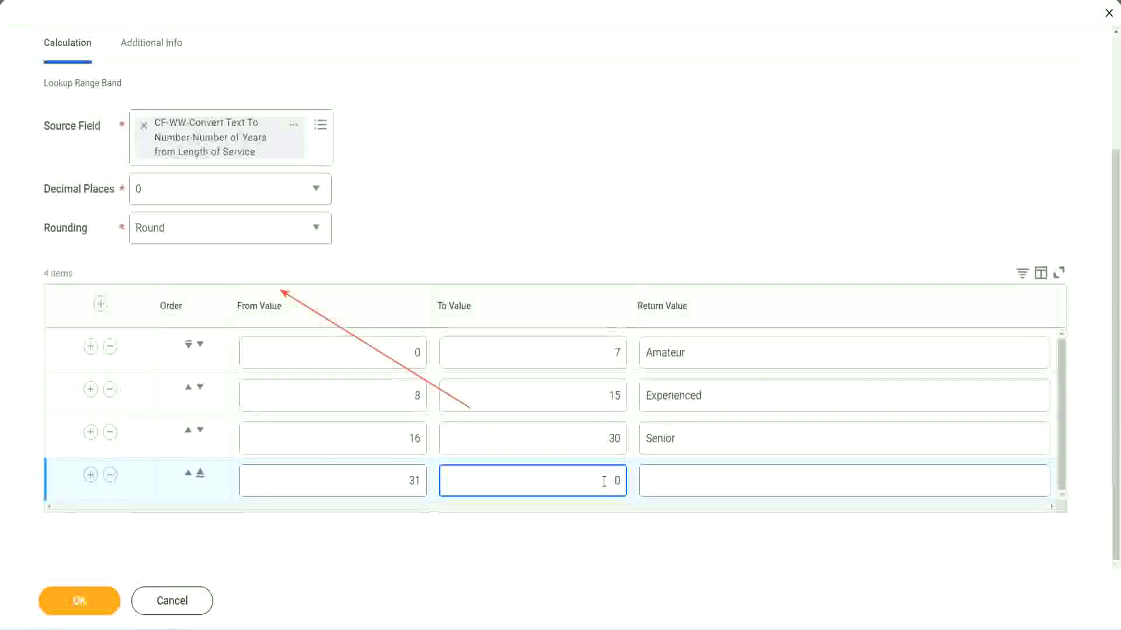
type("1000")
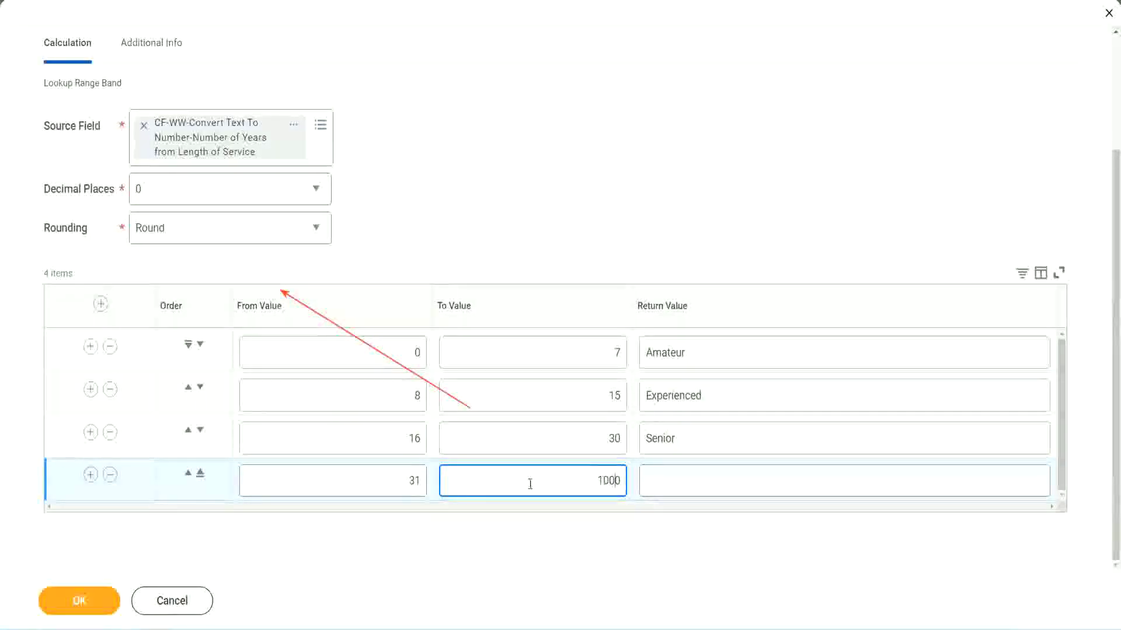
left_click_drag(582, 473, 650, 472)
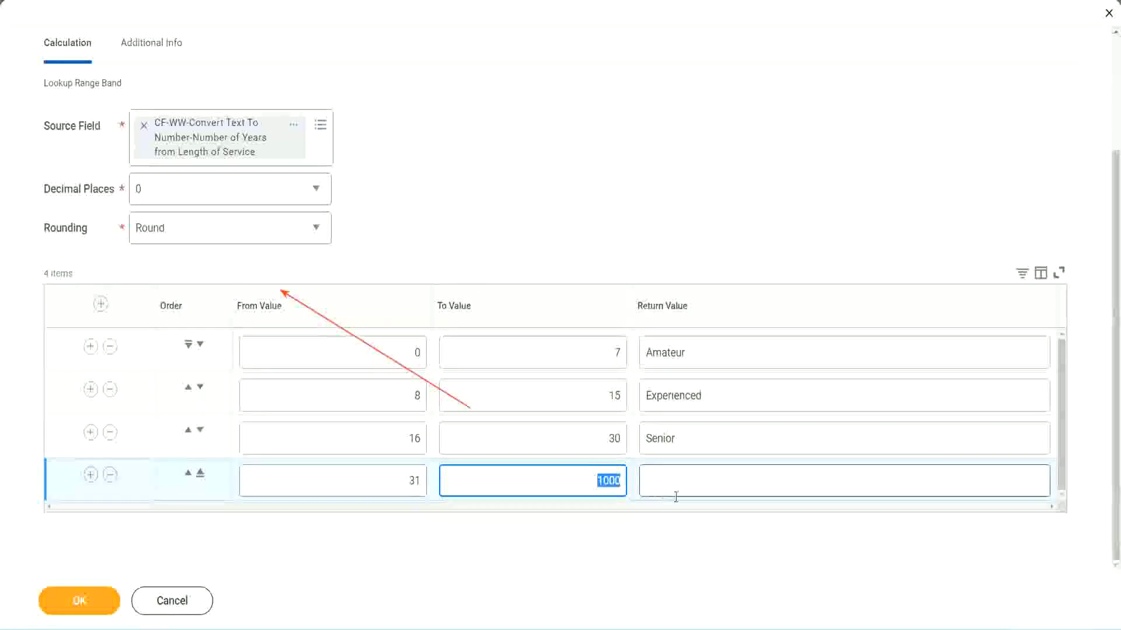
left_click(600, 475)
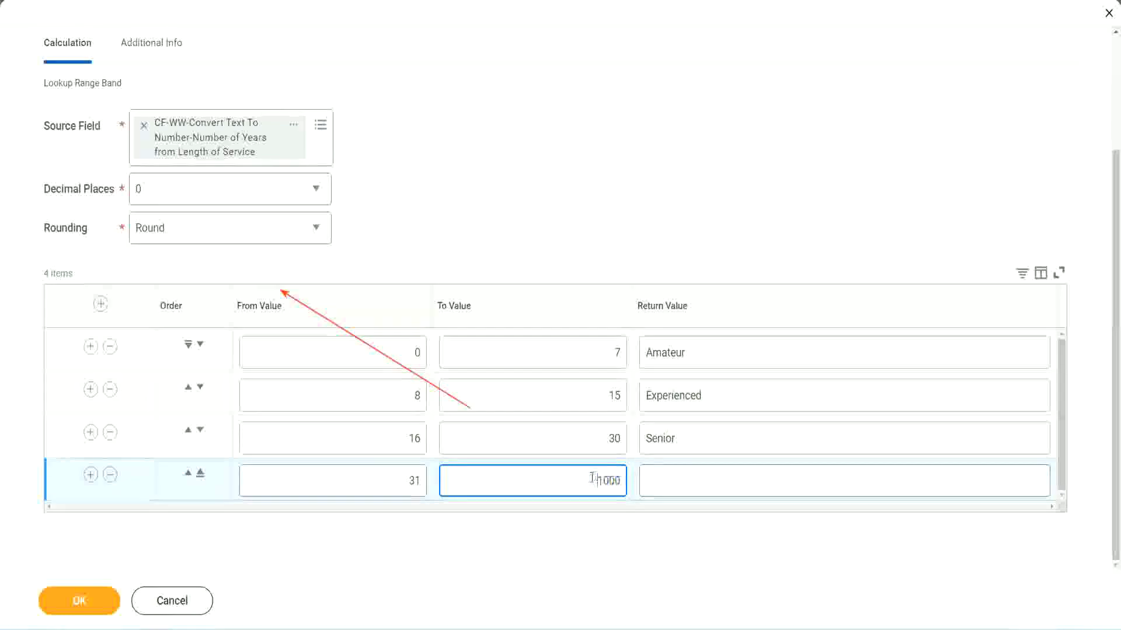
double_click(625, 478)
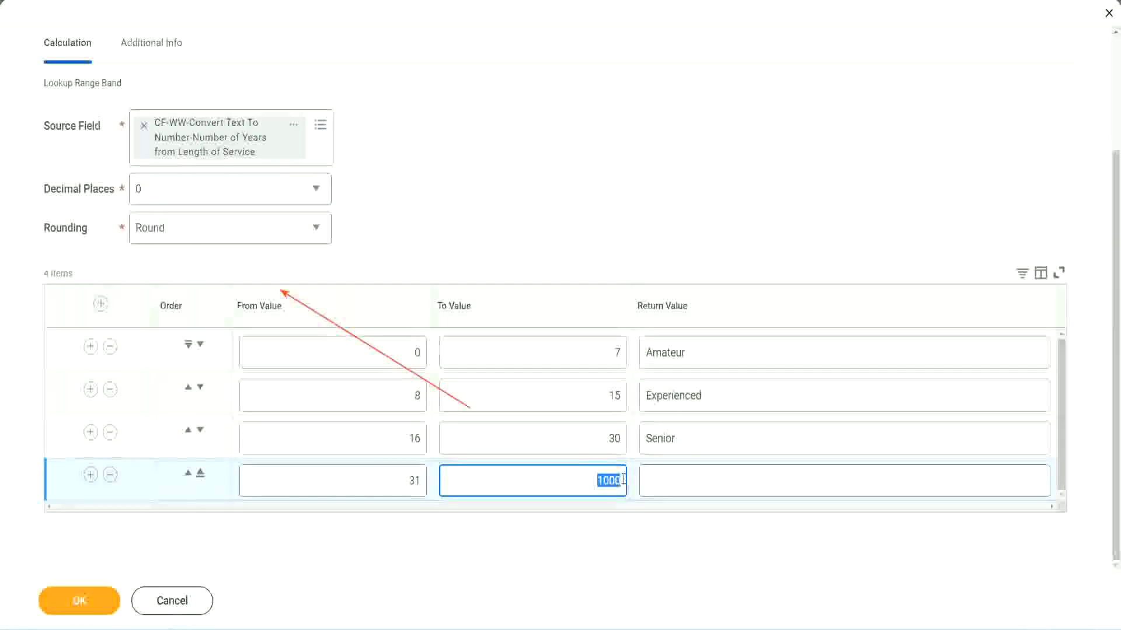
left_click(699, 482)
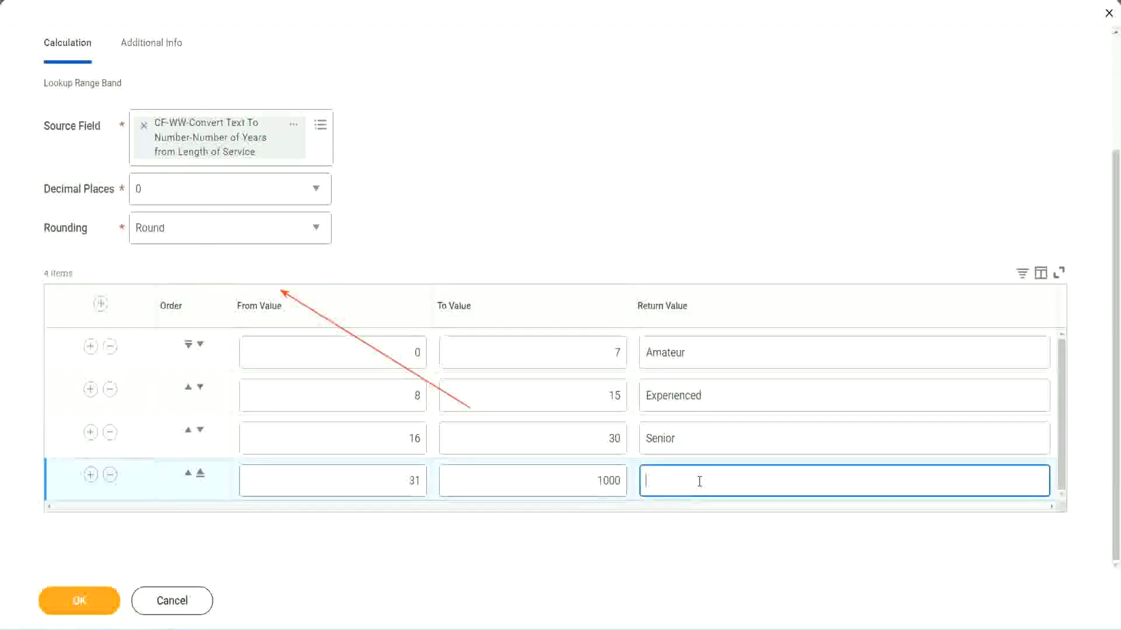
type("Legend")
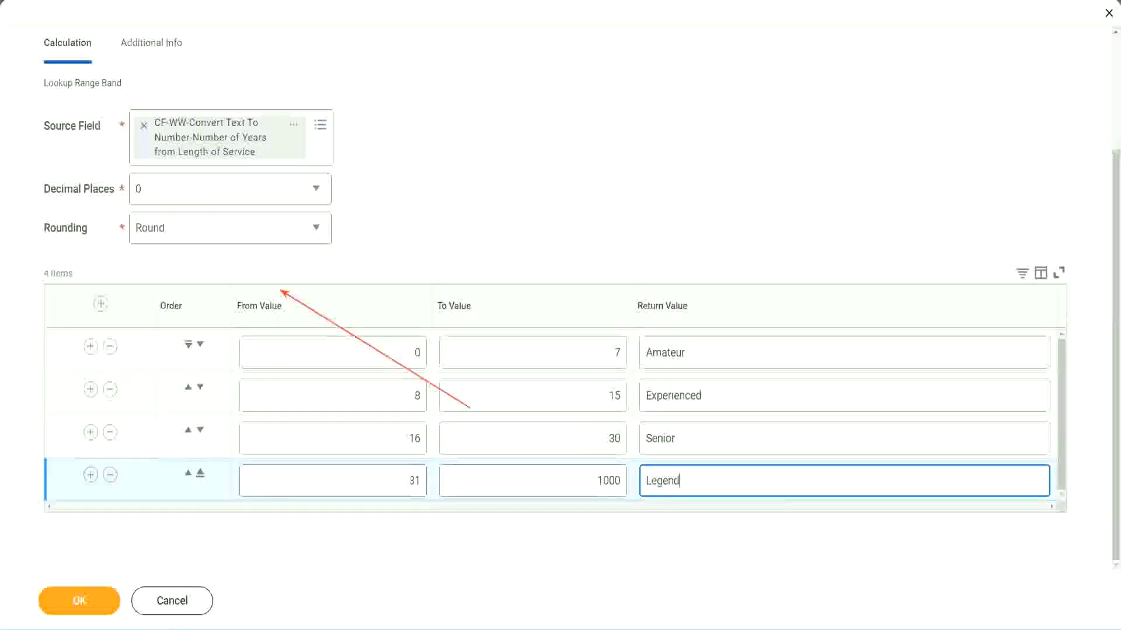
- Review the from values, to values and return values of the four range bands
left_click(525, 197)
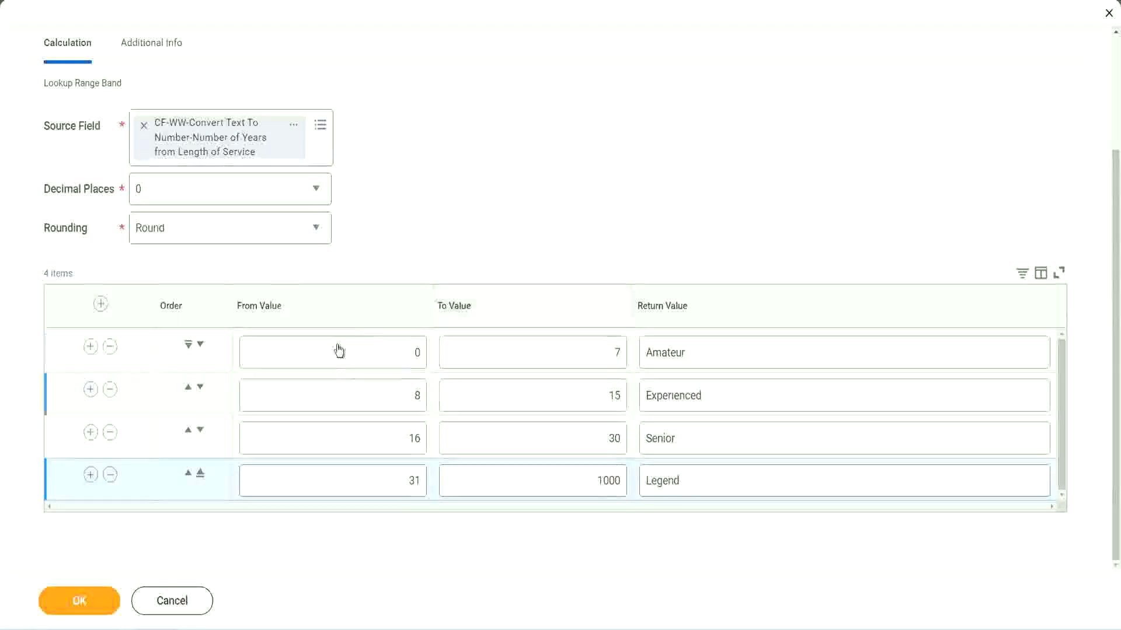
double_click(727, 350)
double_click(723, 396)
double_click(705, 438)
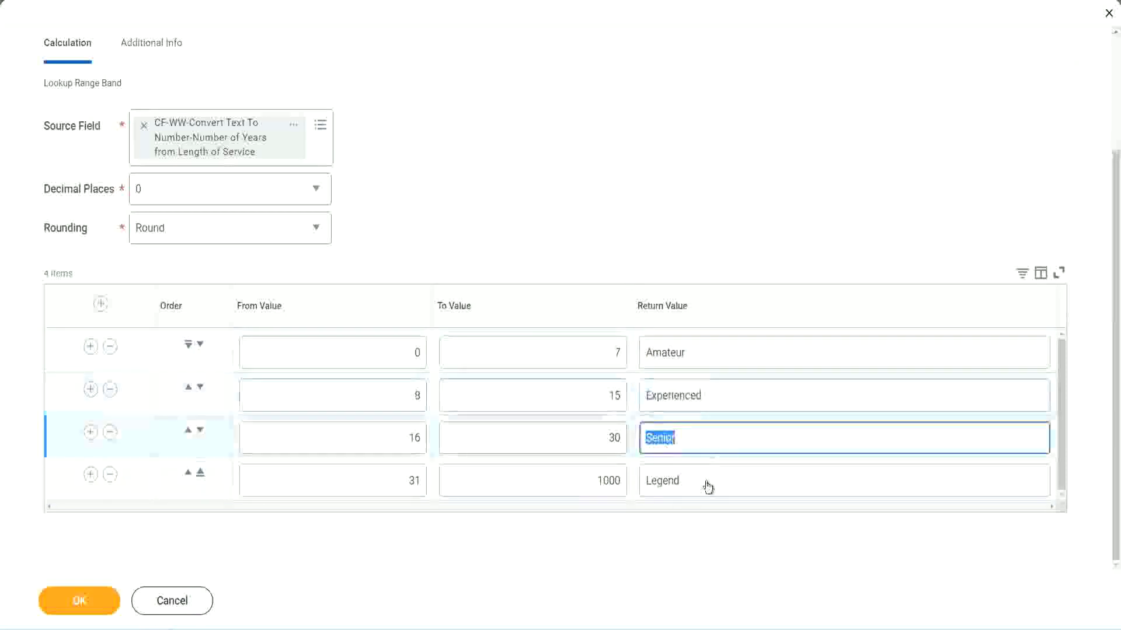
double_click(706, 481)
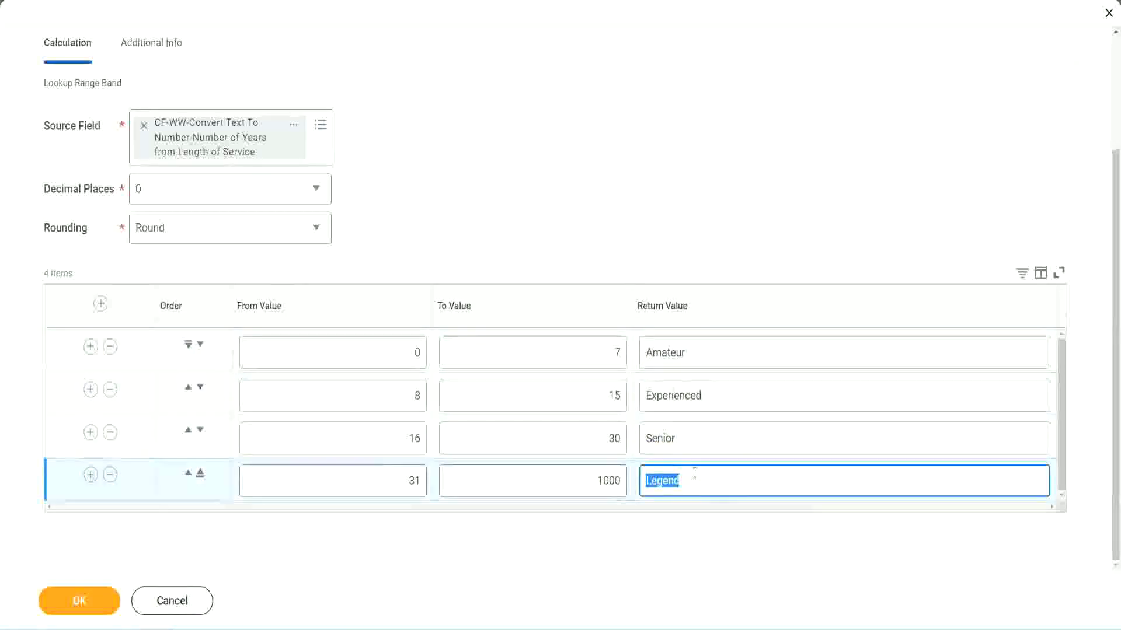
double_click(358, 358)
double_click(574, 349)
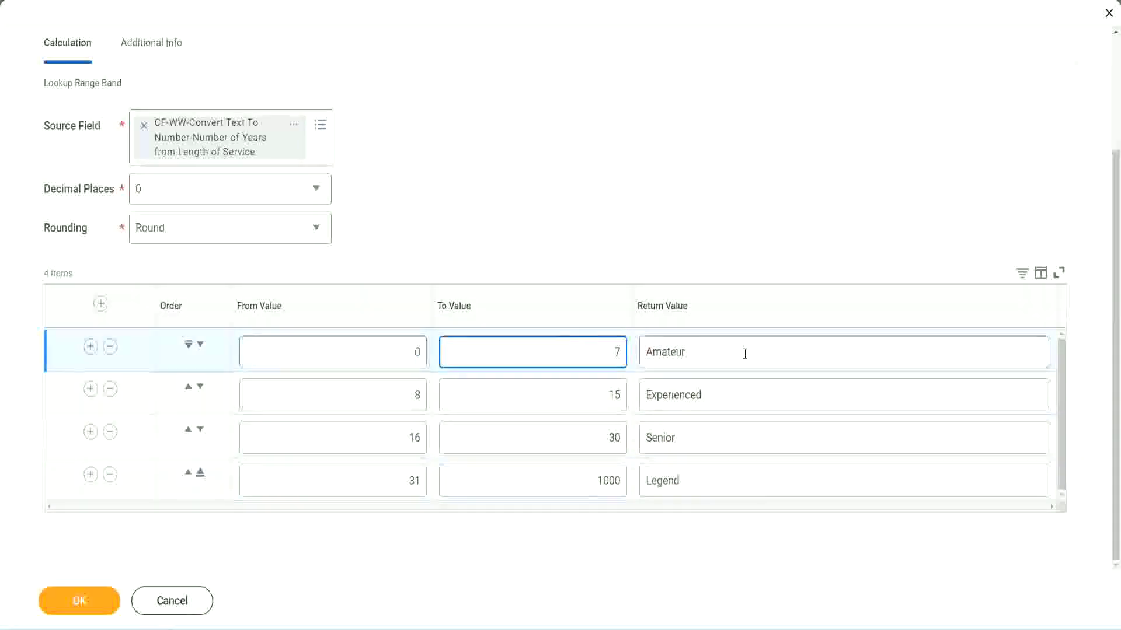
double_click(741, 352)
double_click(724, 395)
double_click(713, 443)
double_click(705, 480)
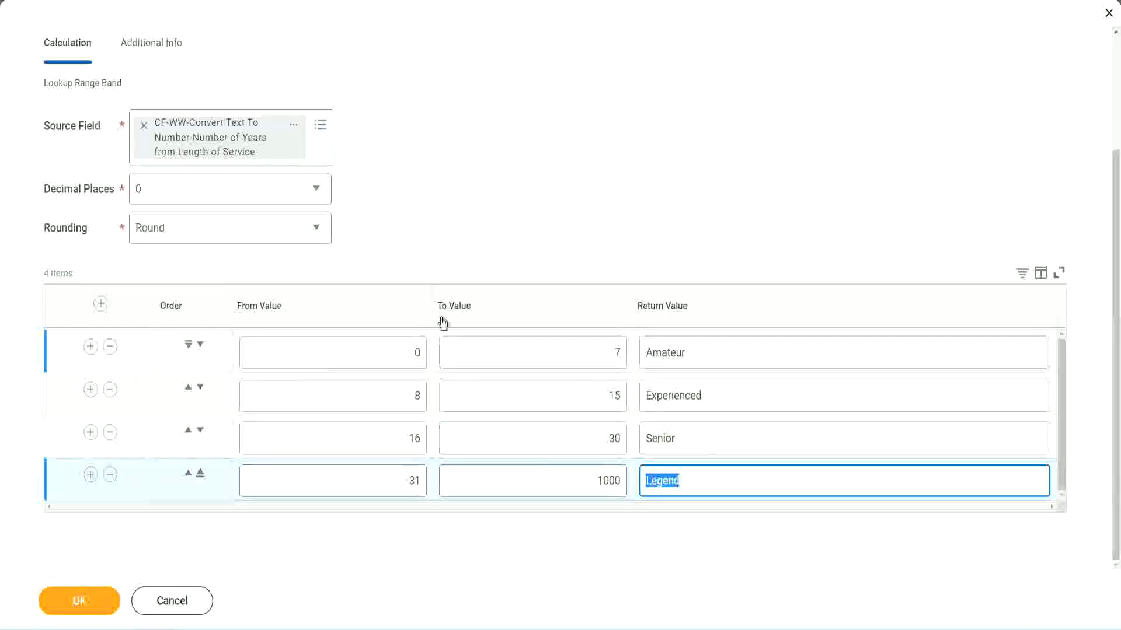
left_click(520, 245)
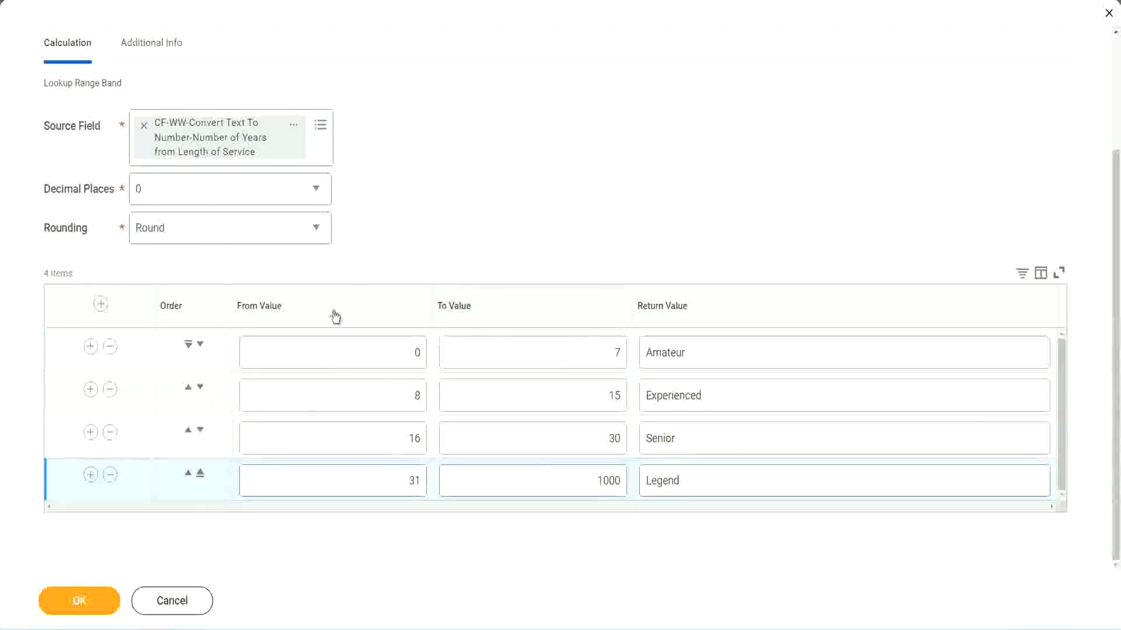
- Save the Lookup Range Band calculated field and bring up the context options of its name link in the save confirmation
left_click(78, 600)
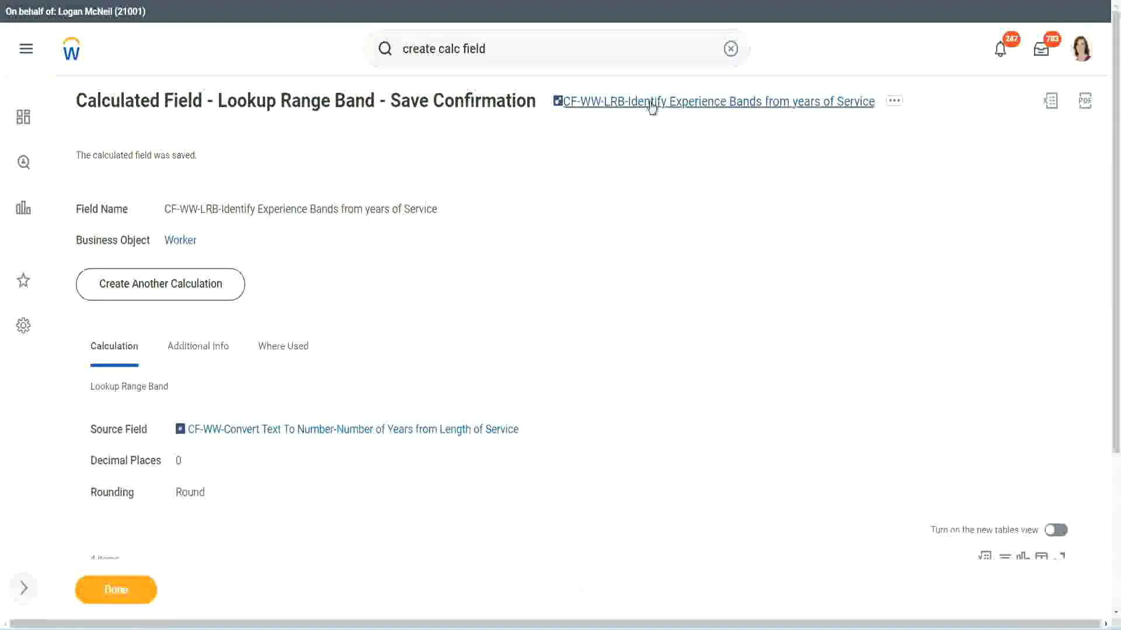
right_click(650, 105)
left_click(666, 167)
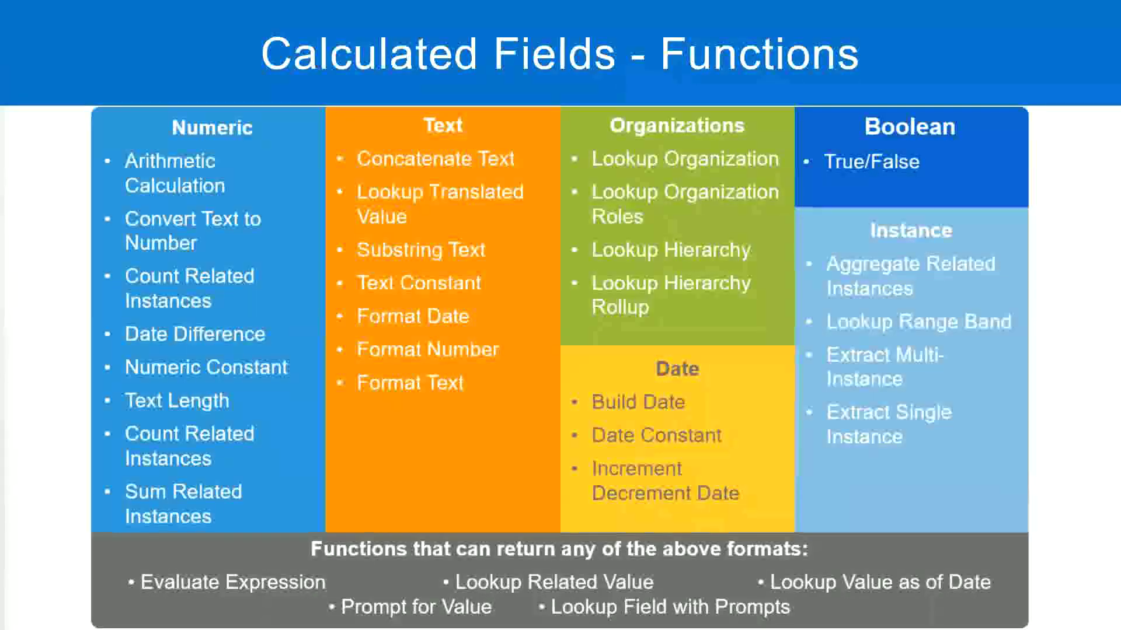
- Switch to the Notepad++ notes and enter "10,000 USD" below the Eval Expression lines, leaving three blank lines in between
key("alt+Tab")
left_click(261, 457)
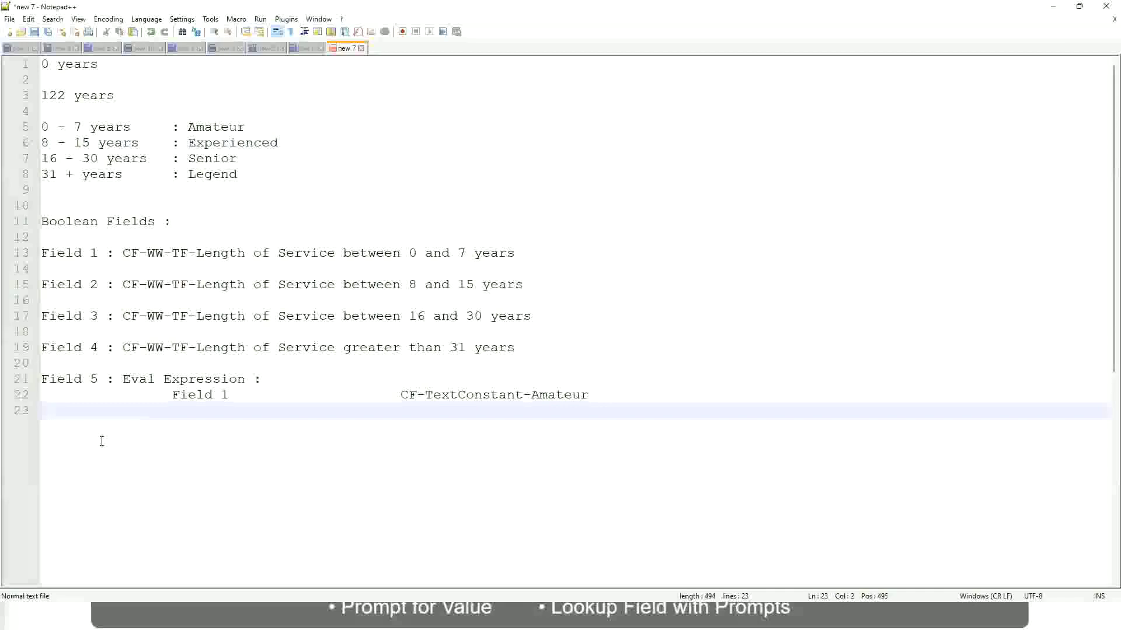
key("Return")
key("Return")
key("Return")
key("BackSpace")
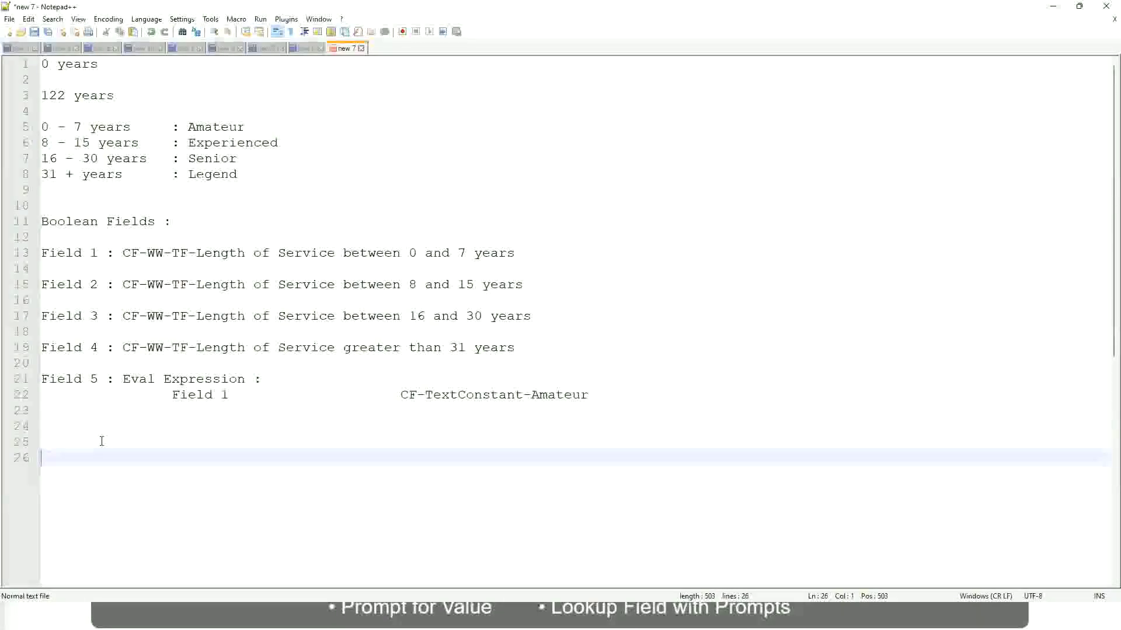
type("10,000 USD")
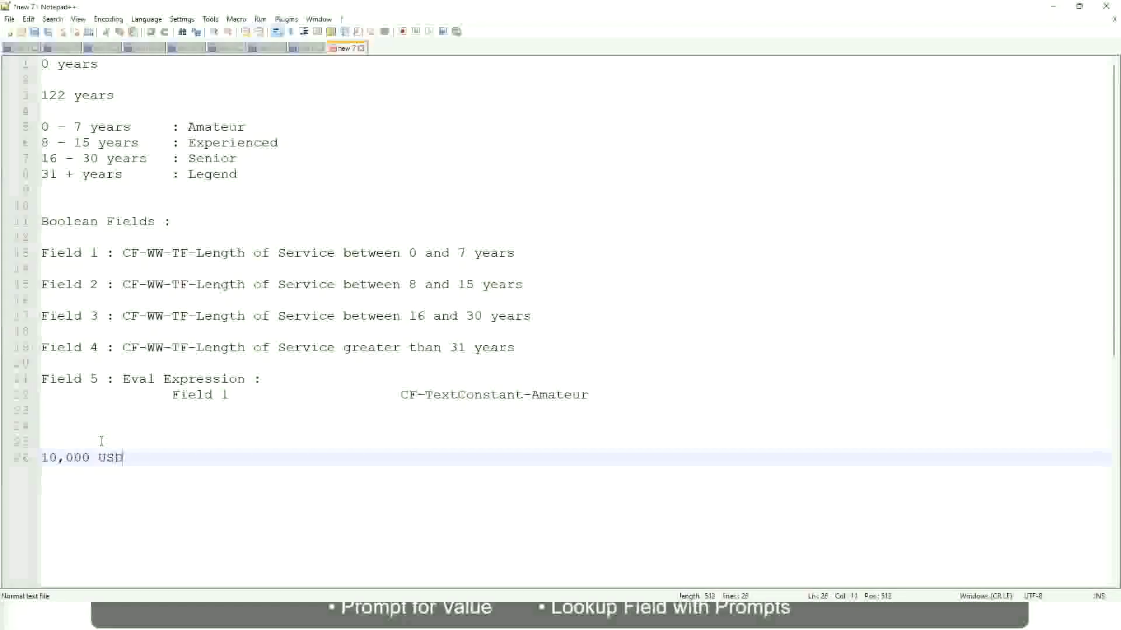
- Add "1,000,000 USD" as the upper amount on the same line as "10,000 USD", separated by a wide gap
key("Tab")
key("Tab")
key("Tab")
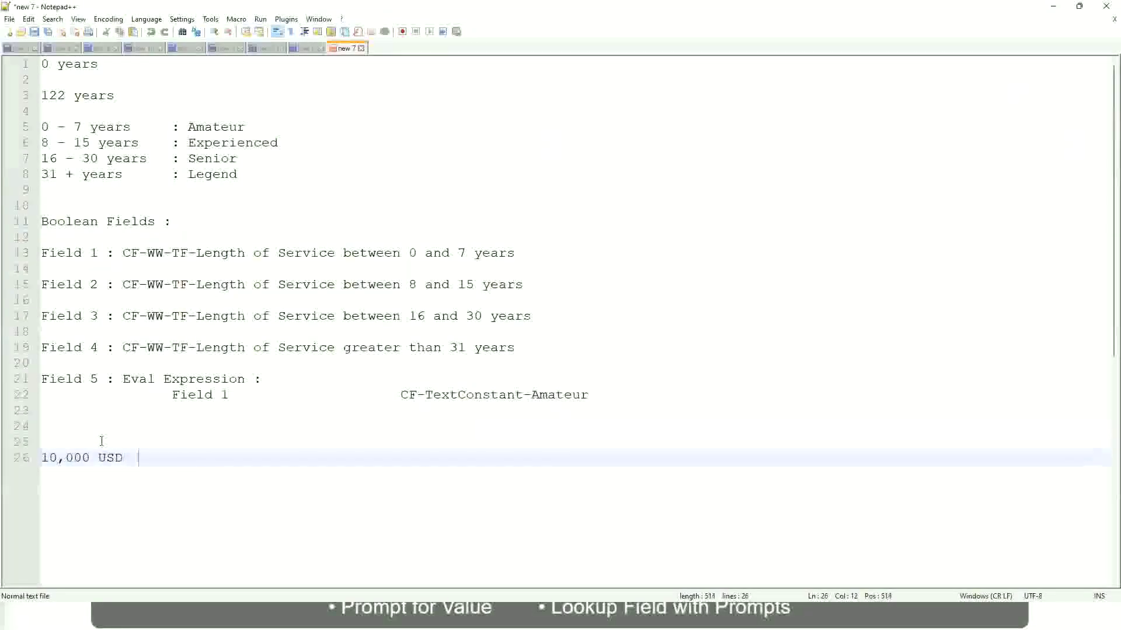
key("Tab")
key("Tab")
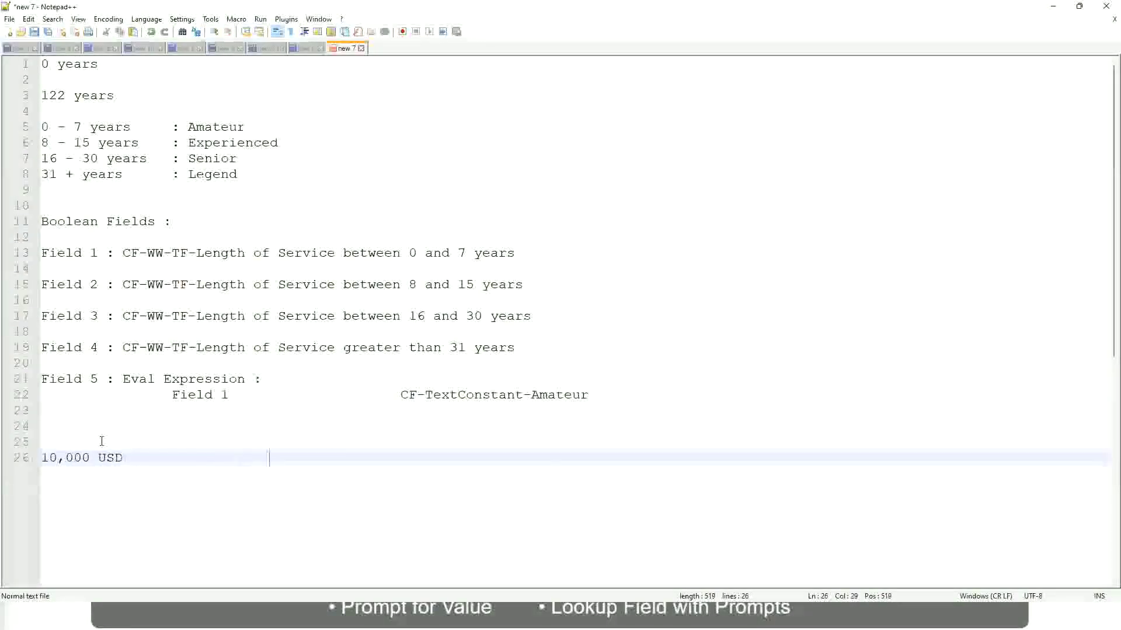
type("1,000,000")
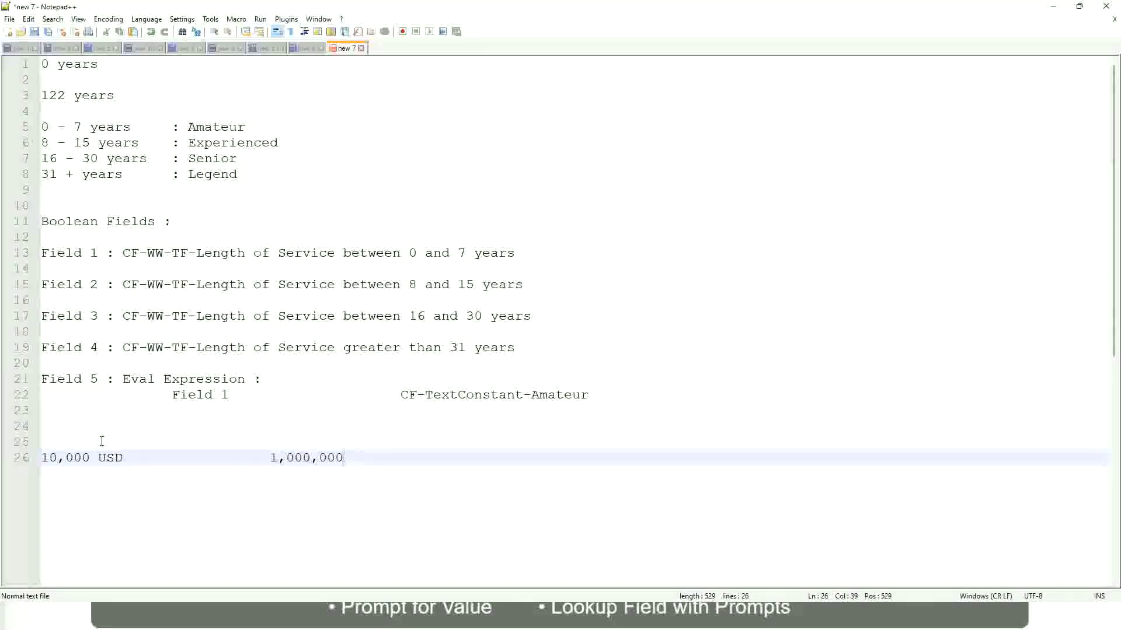
key("Left")
key("Left")
key("Left")
key("Left")
key("Left")
key("Left")
key("Left")
key("Left")
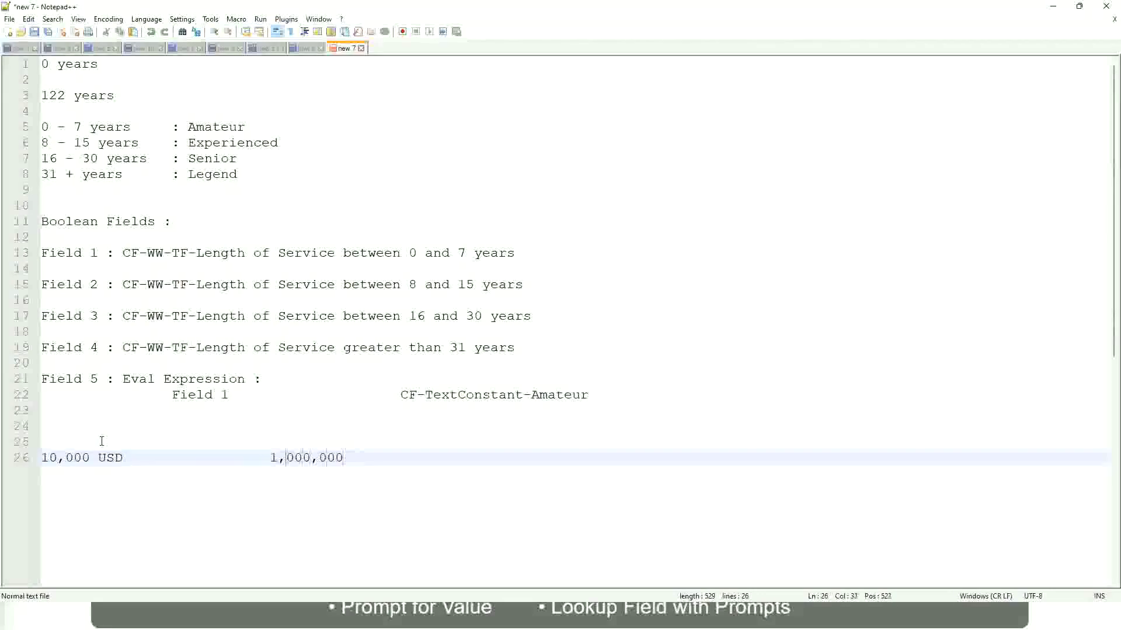
key("Right")
key("Right")
key("Right")
key("Right")
key("Right")
key("Right")
key("Right")
key("Right")
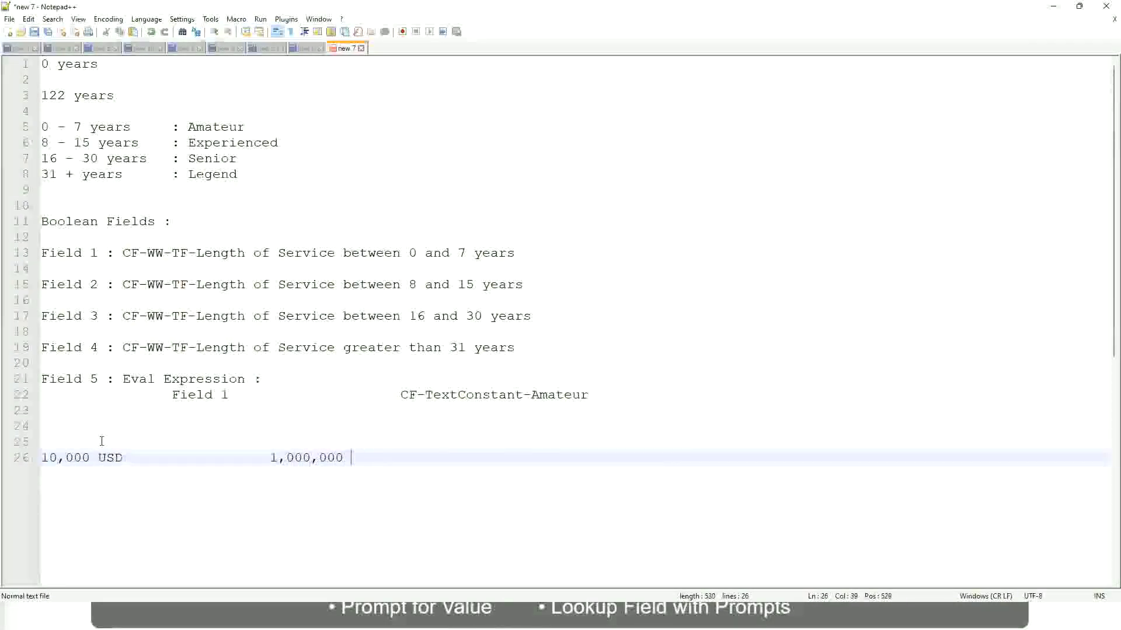
type("USD")
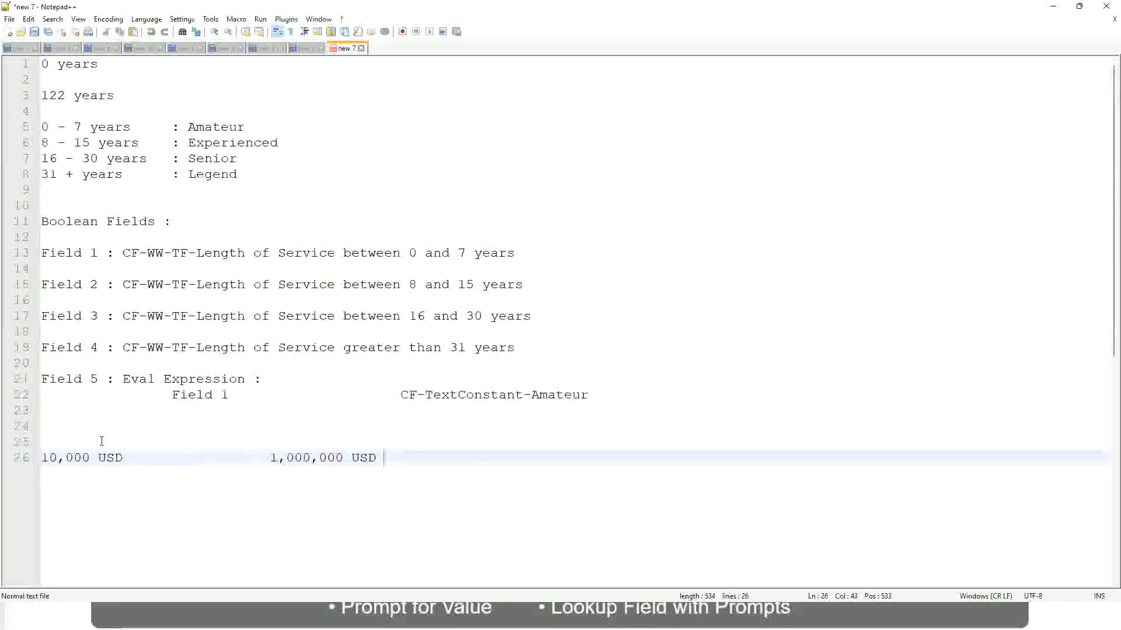
- Leave a blank line below the two USD amounts and add the band line "10 - 50,000 : Low"
key("Return")
key("Return")
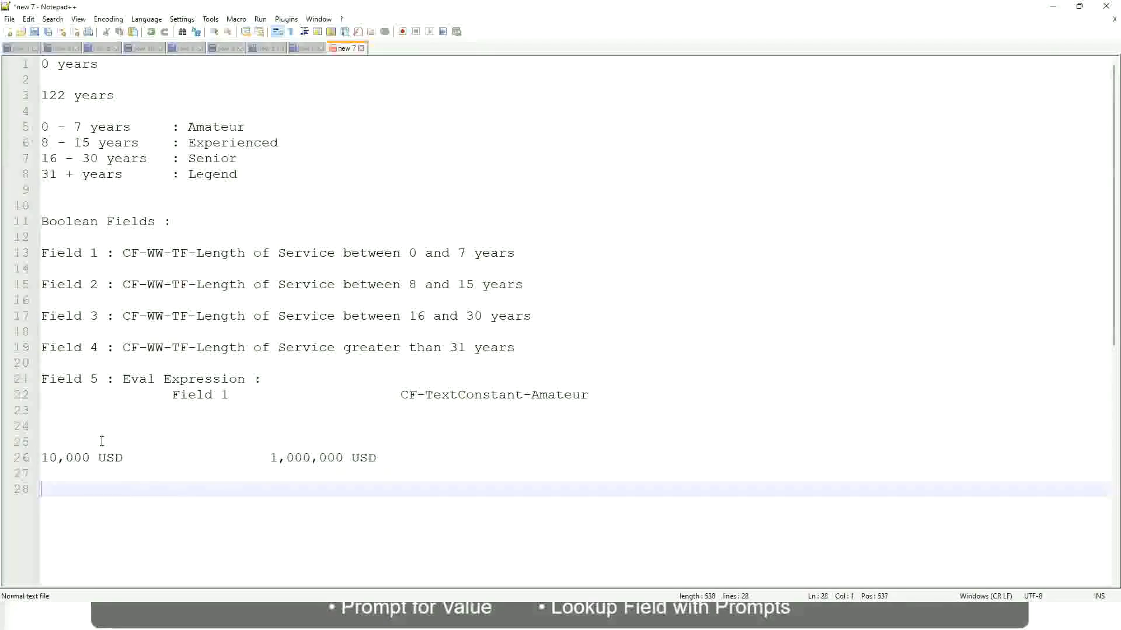
type("10 - 50,000")
key("Tab")
key("Tab")
key("Tab")
key("Tab")
type(": Low")
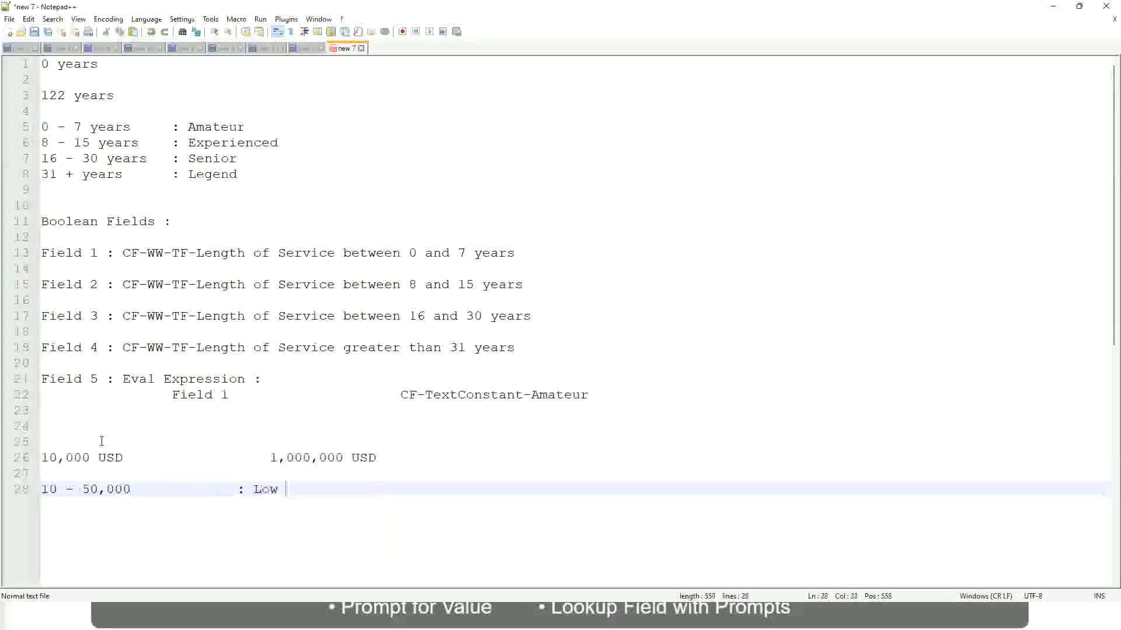
- Add the band line "50,001 - 150,000 : Medium" directly below the Low band, with its label aligned
key("Return")
key("Return")
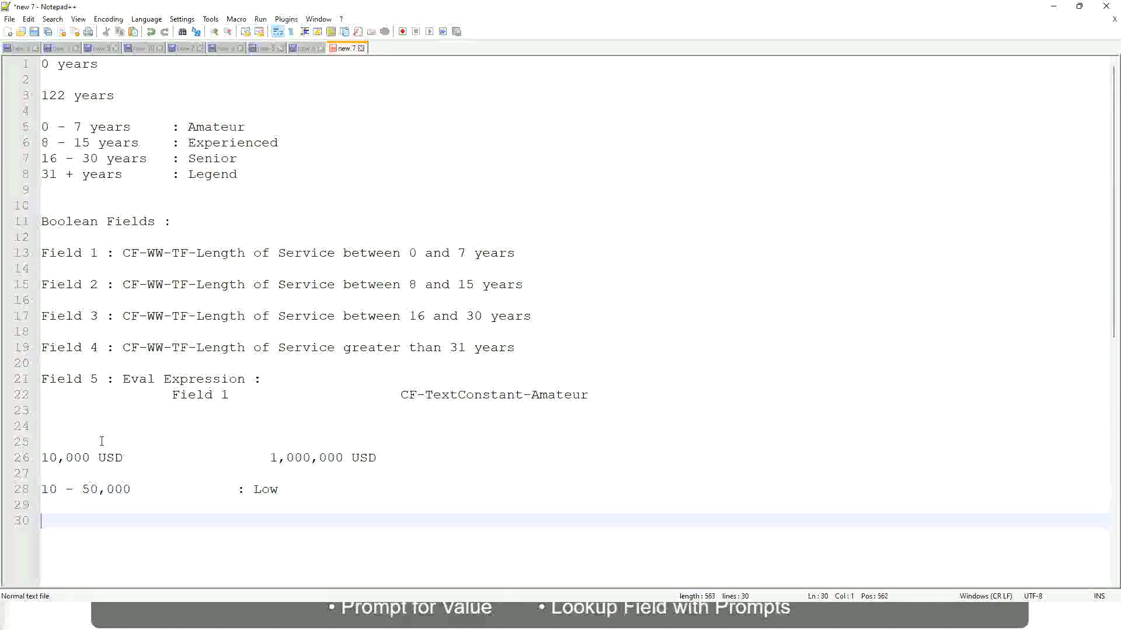
key("Up")
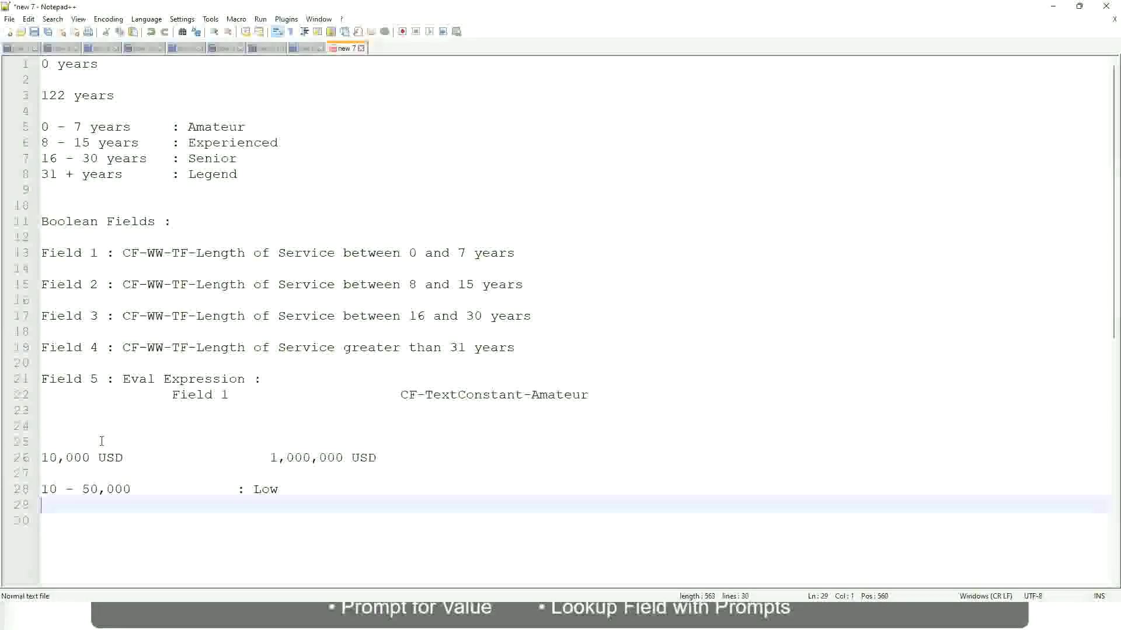
type("50,001 ")
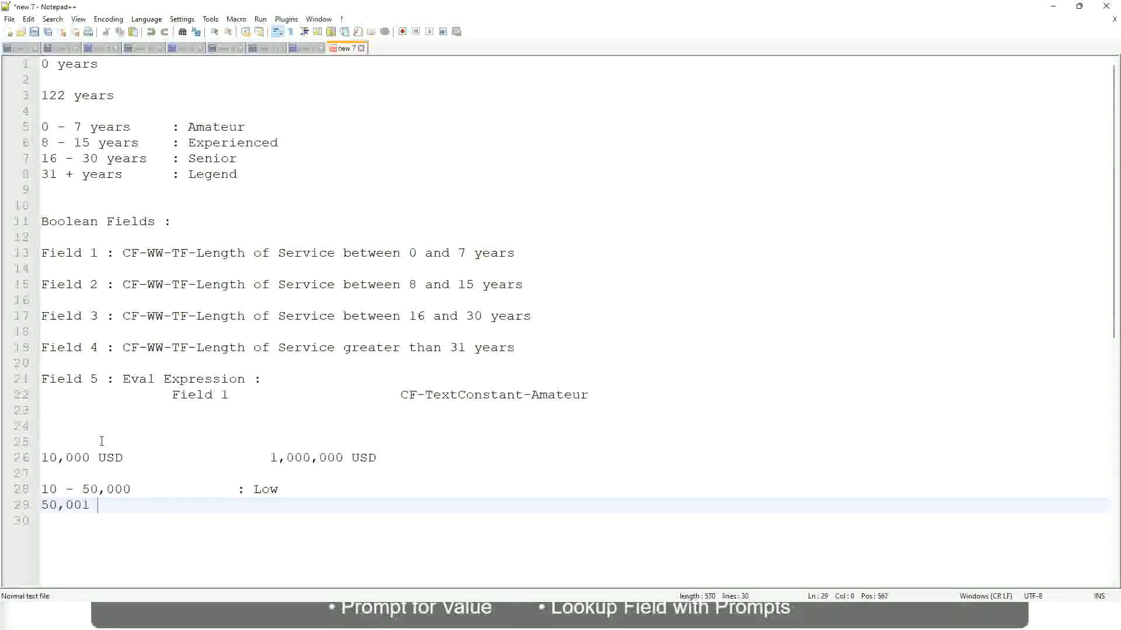
type("- 150,000")
key("Tab")
key("Tab")
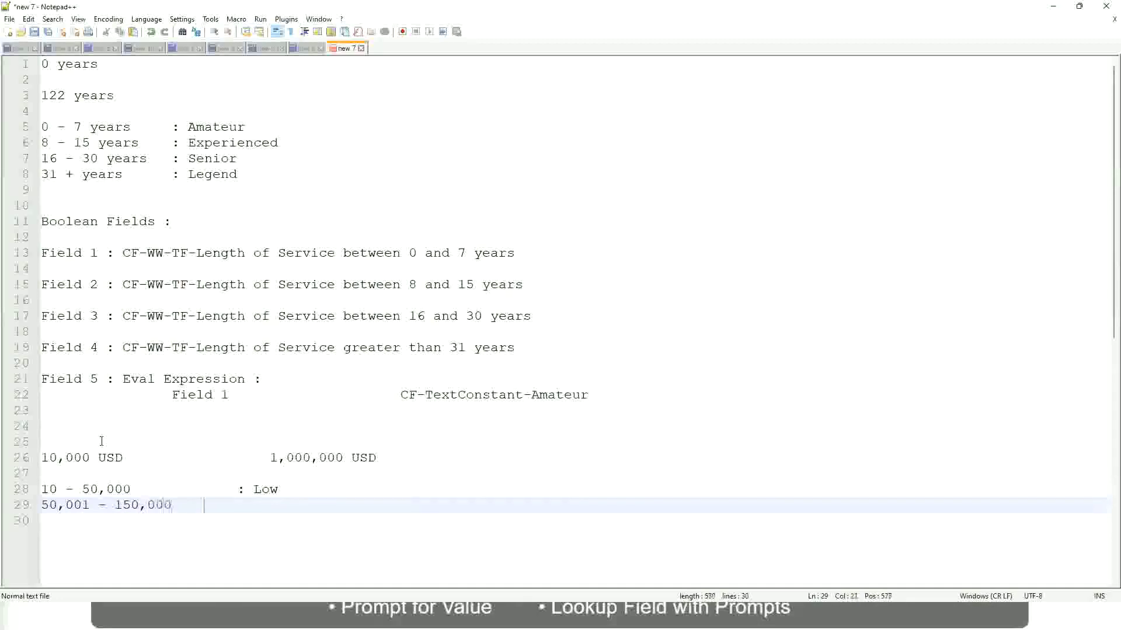
type(": Med")
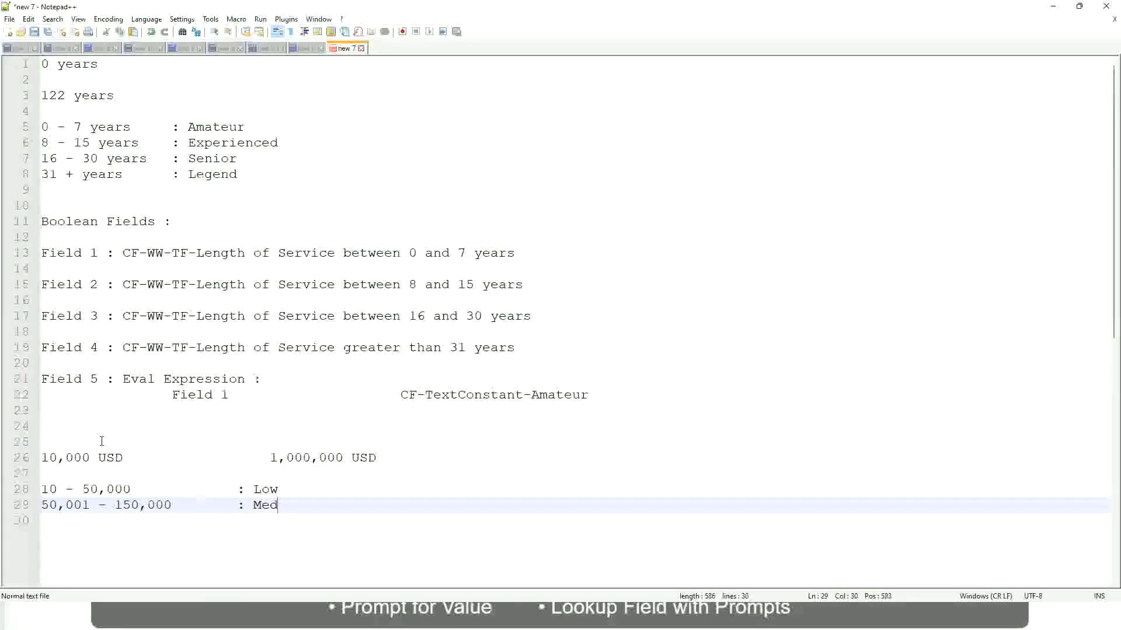
type("ium")
- Add the band line "> 150,000 : High" directly below the Medium band, with its label aligned
key("Return")
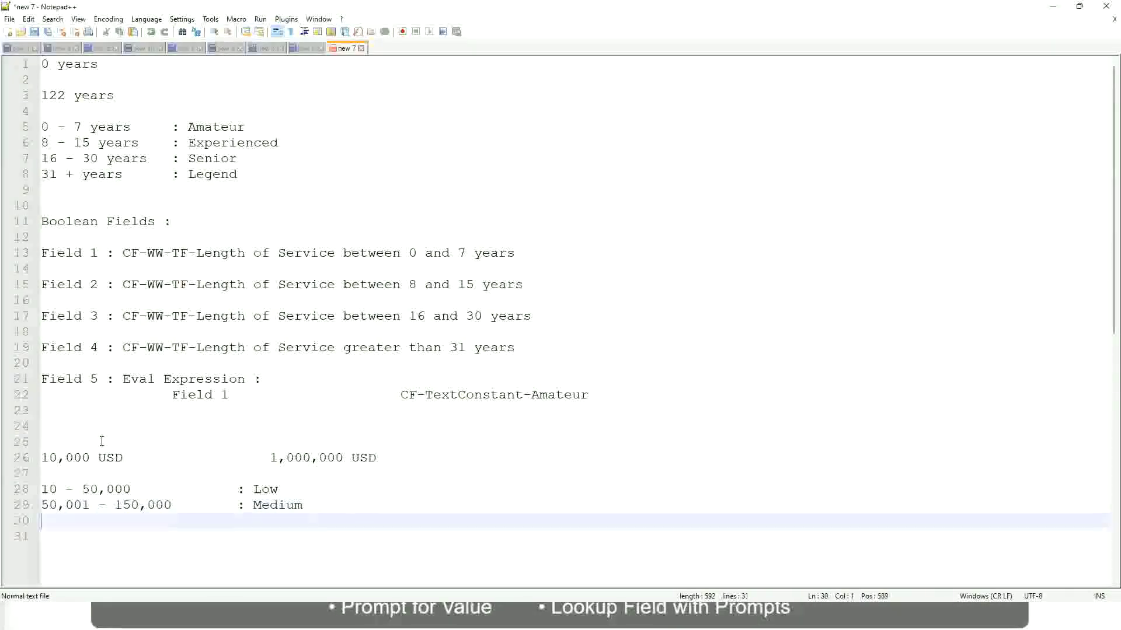
type("> 150,000")
key("Tab")
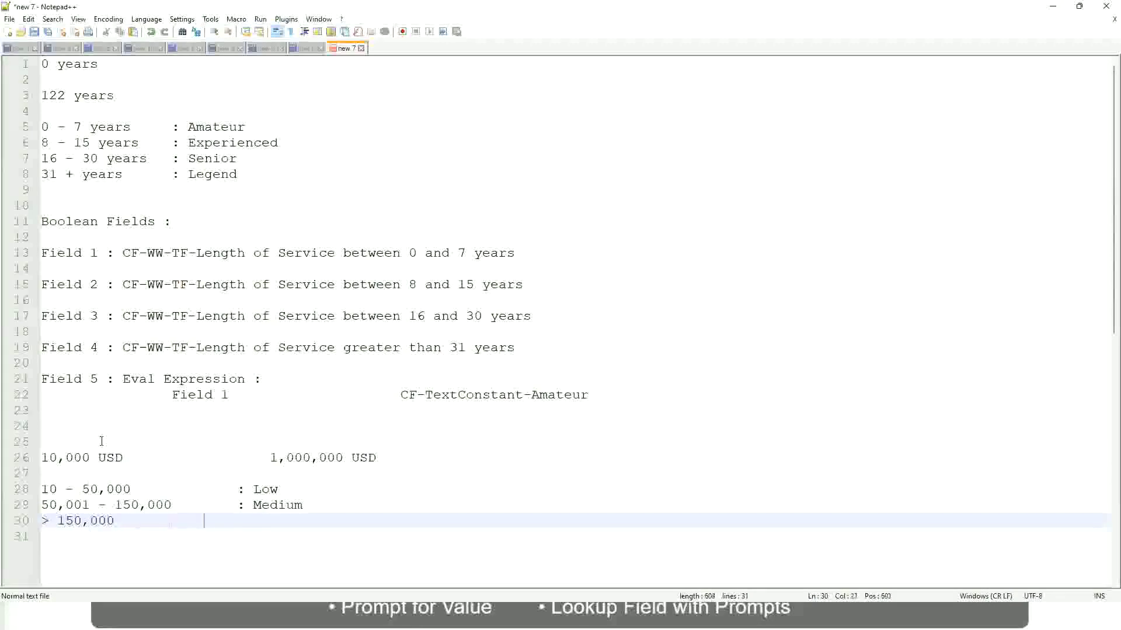
key("Tab")
type(": High")
- Review the lower and upper USD amounts and the Low, Medium and High bands in the notes
left_click(36, 458)
left_click(36, 458)
left_click(49, 458)
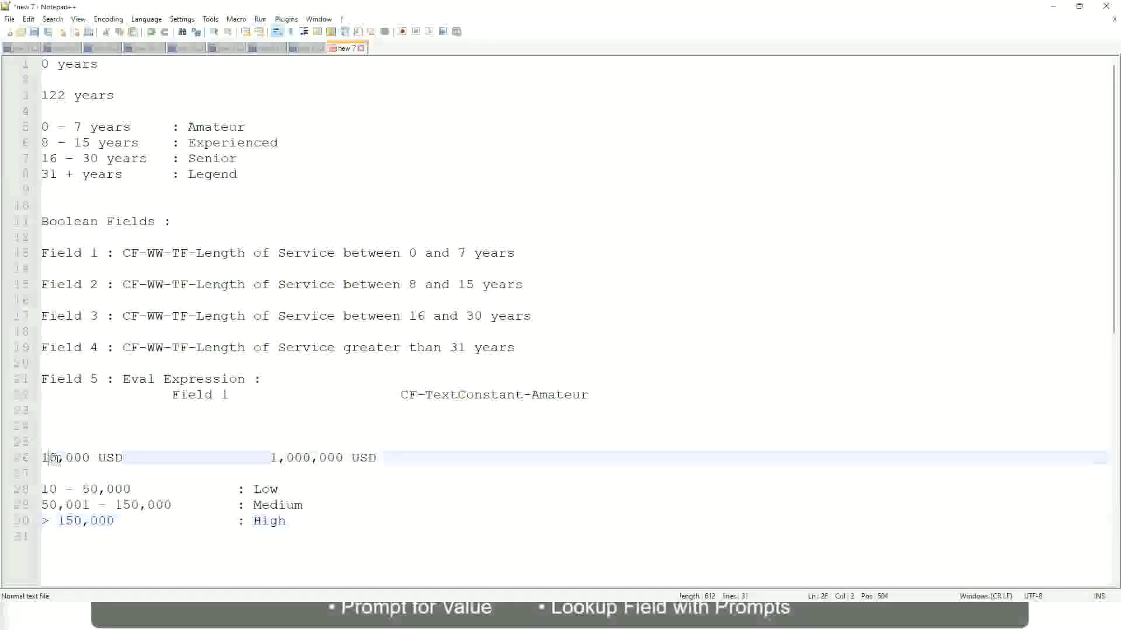
double_click(335, 459)
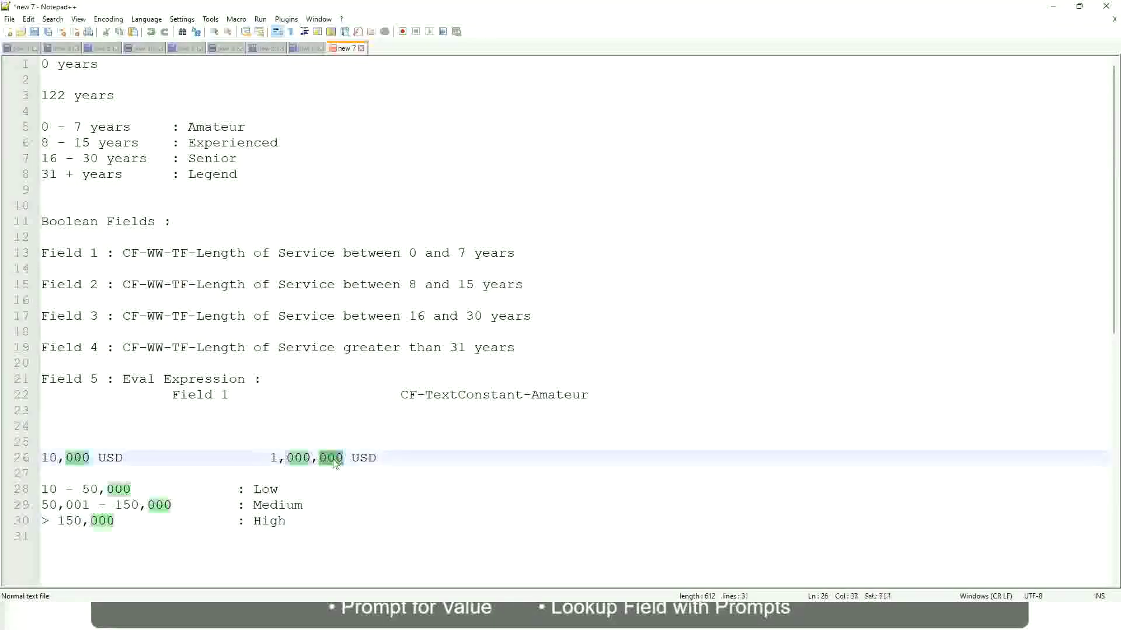
left_click(205, 505)
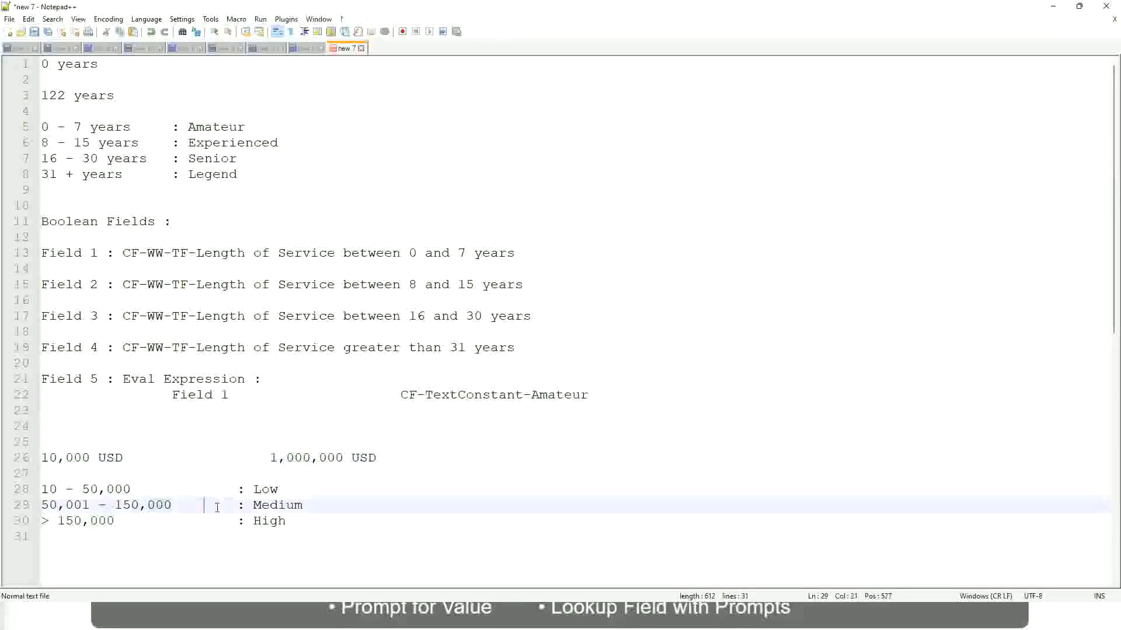
left_click(36, 458)
left_click(345, 459)
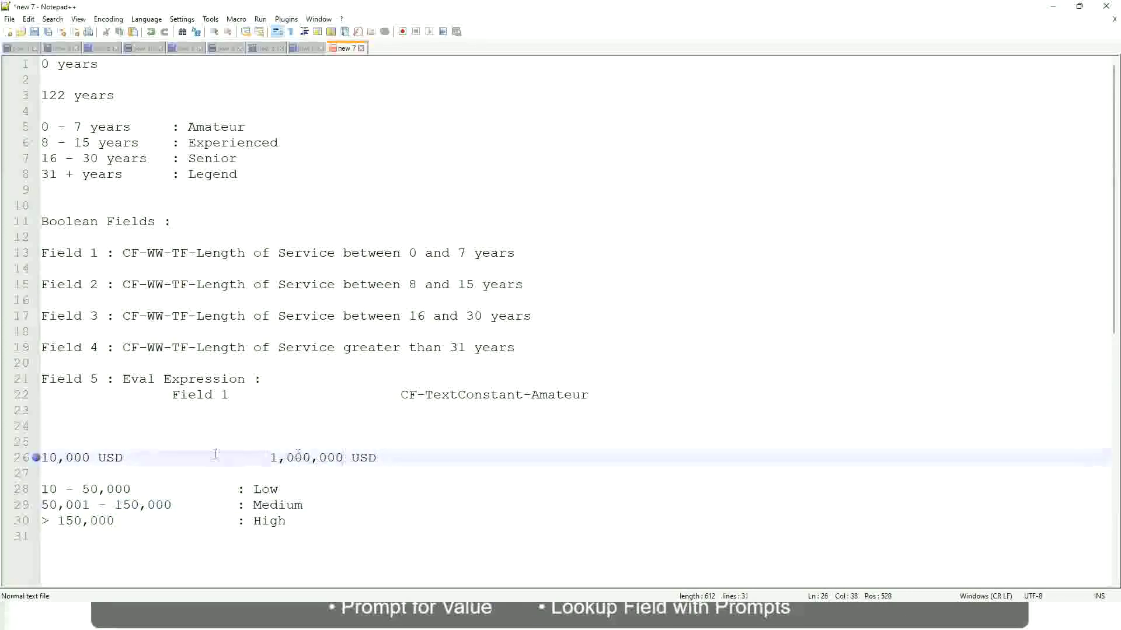
left_click(270, 491)
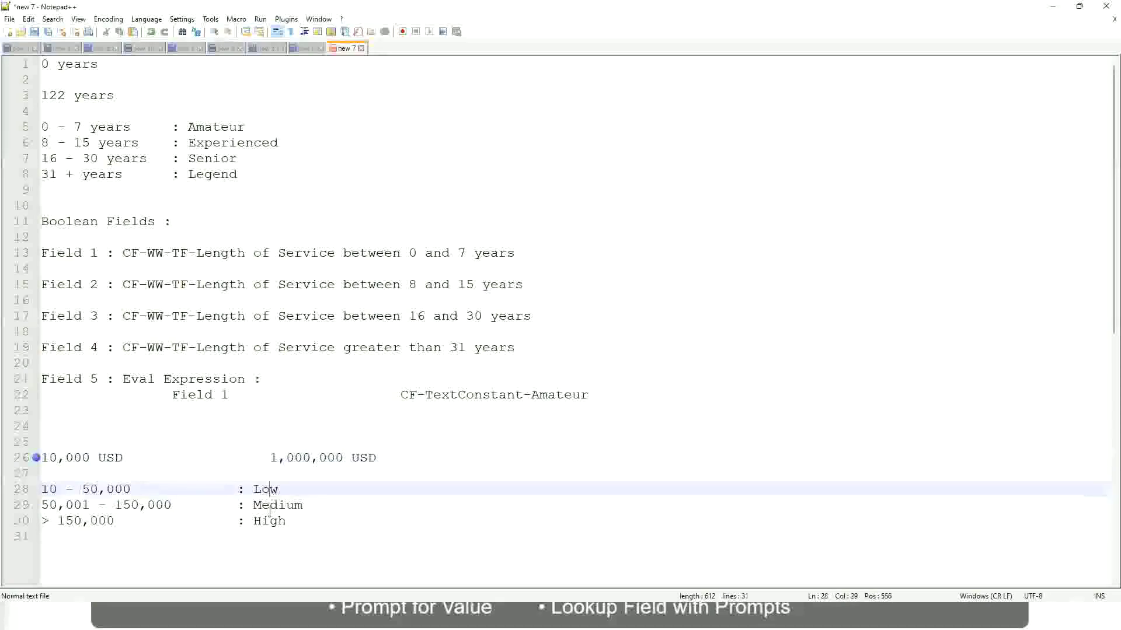
left_click(270, 524)
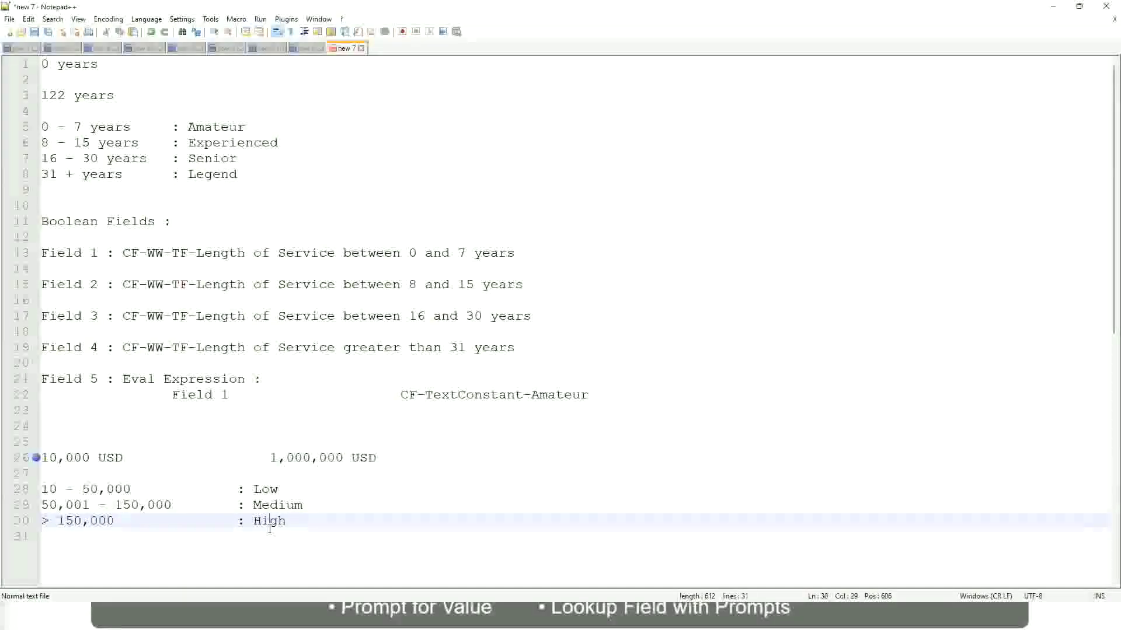
left_click(161, 474)
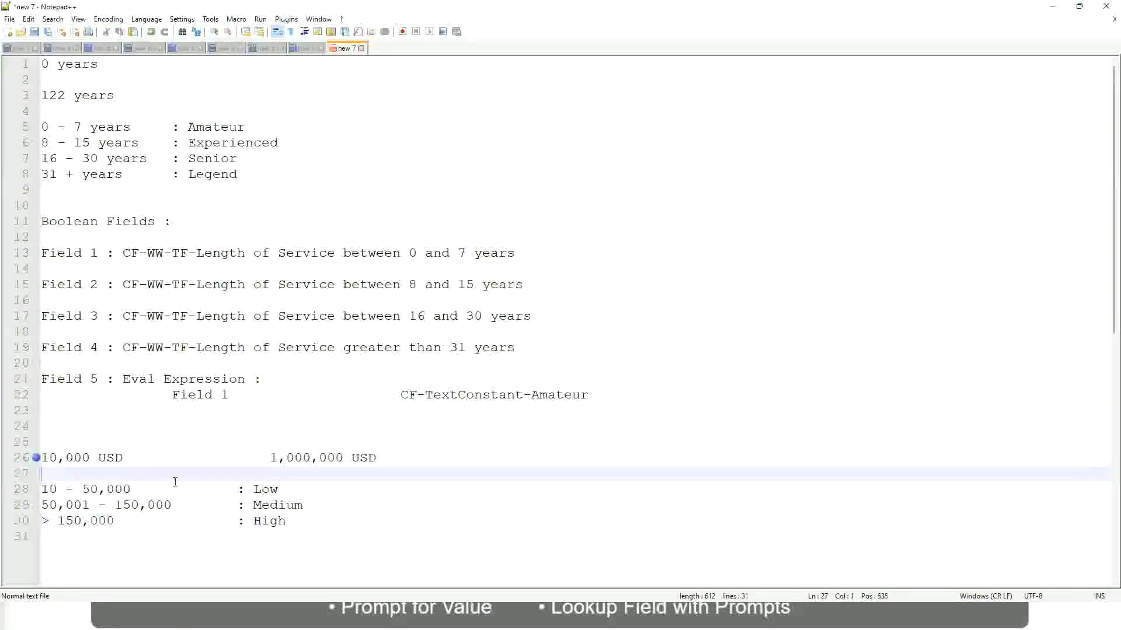
left_click(287, 521)
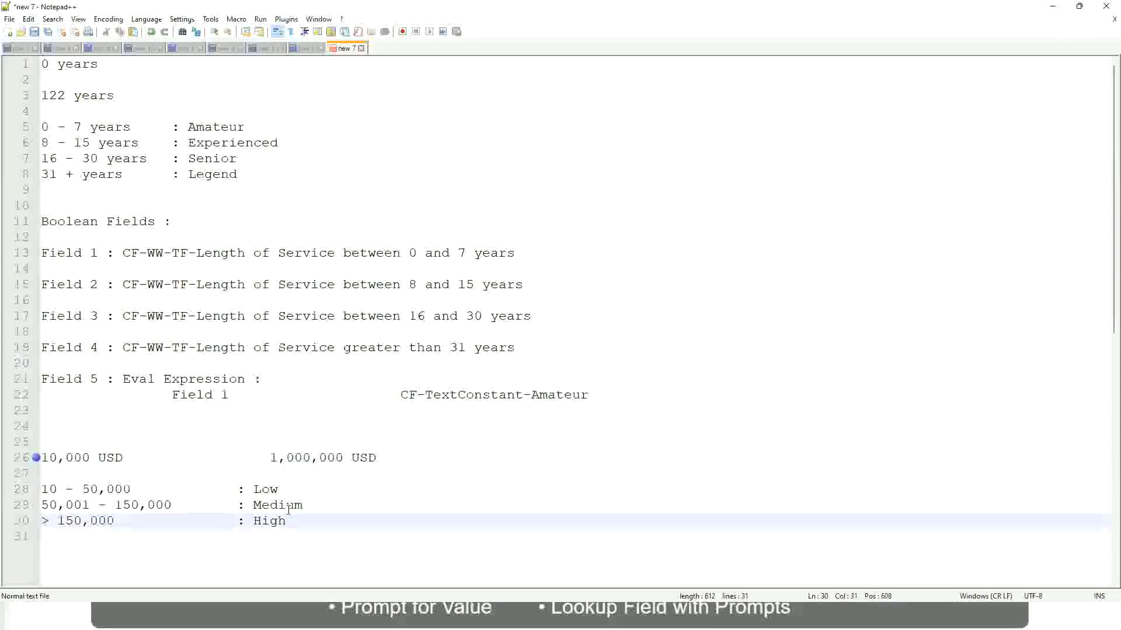